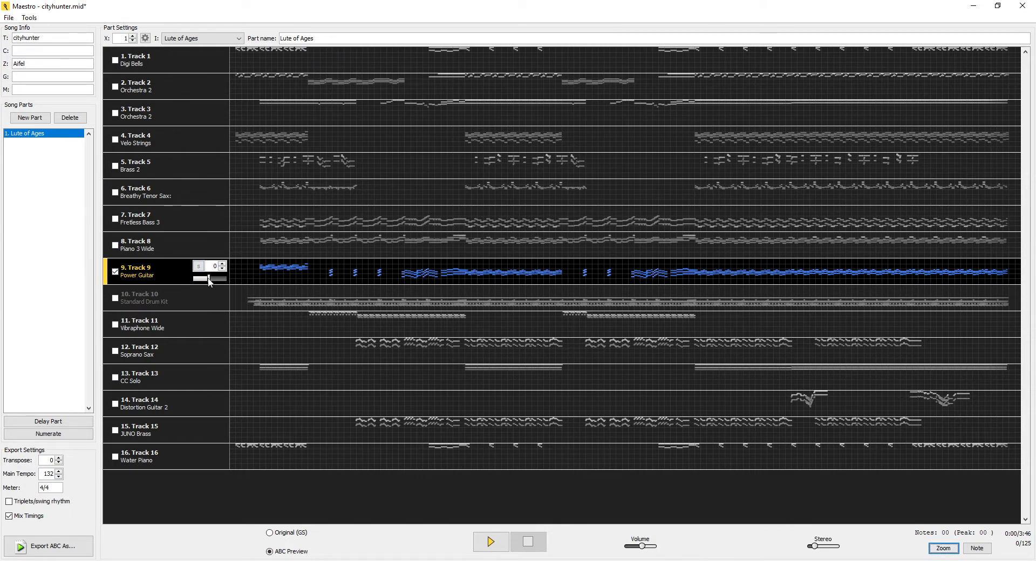
# Adjust the overall volume of Track 9 (Power Guitar) slightly while checking its note volume display
pyautogui.click(209, 279)
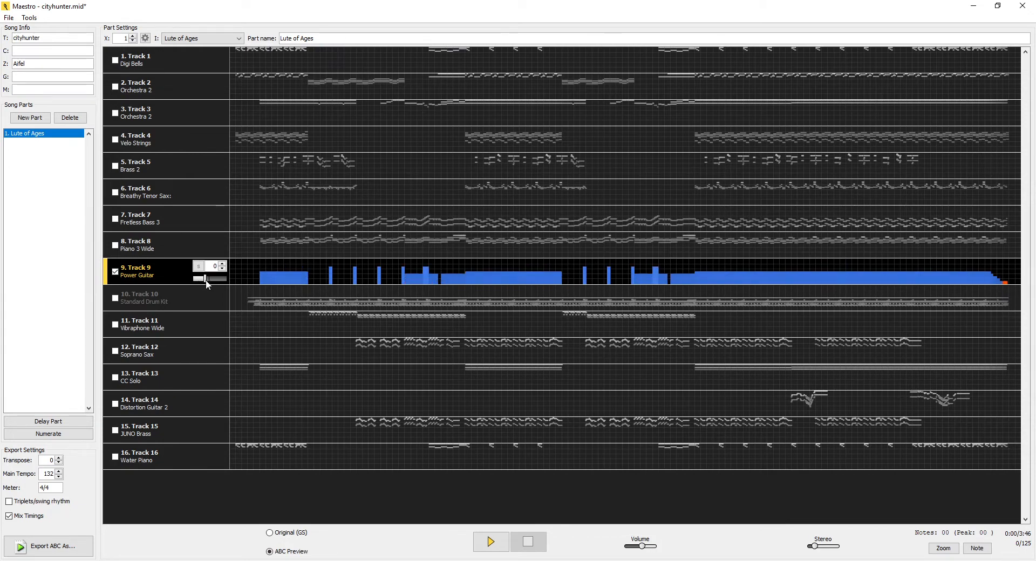
pyautogui.moveTo(209, 281); pyautogui.dragTo(209, 285)
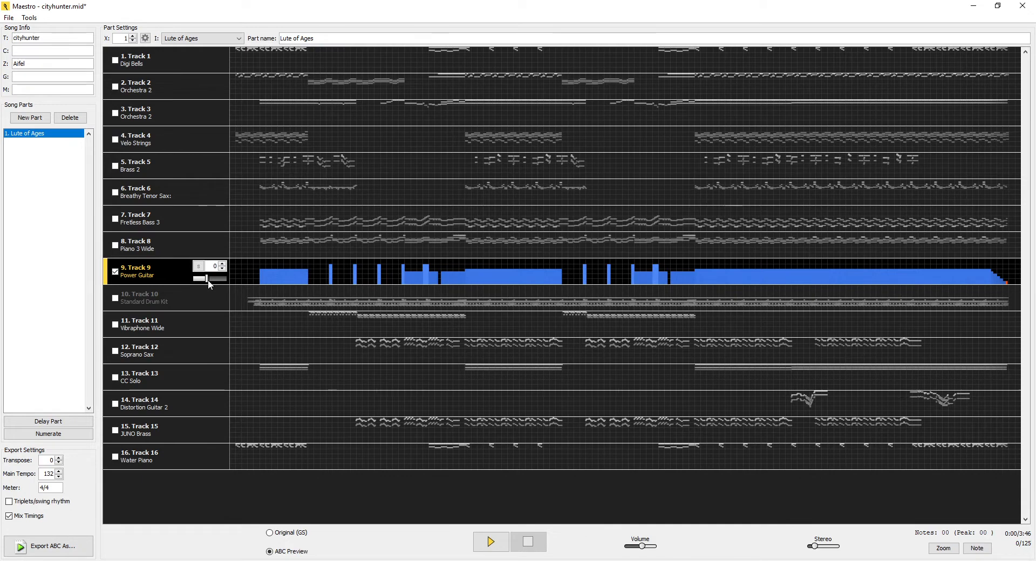
pyautogui.press('space')
pyautogui.click(208, 281)
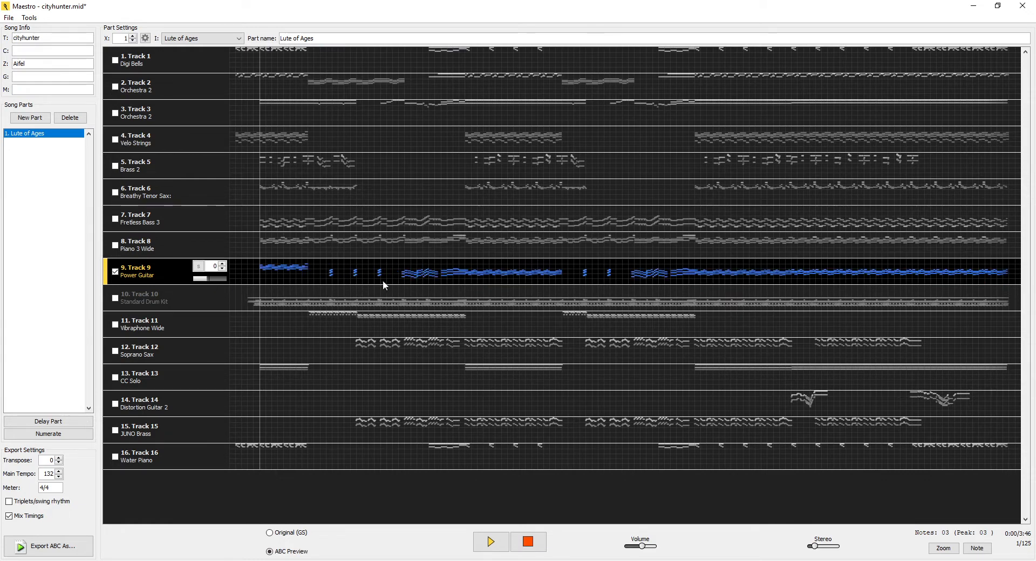
pyautogui.moveTo(208, 281)
# Open the section editor for Track 9, move it clear of the track's opening notes, inspect the bar range fields, and close it
pyautogui.click(199, 268)
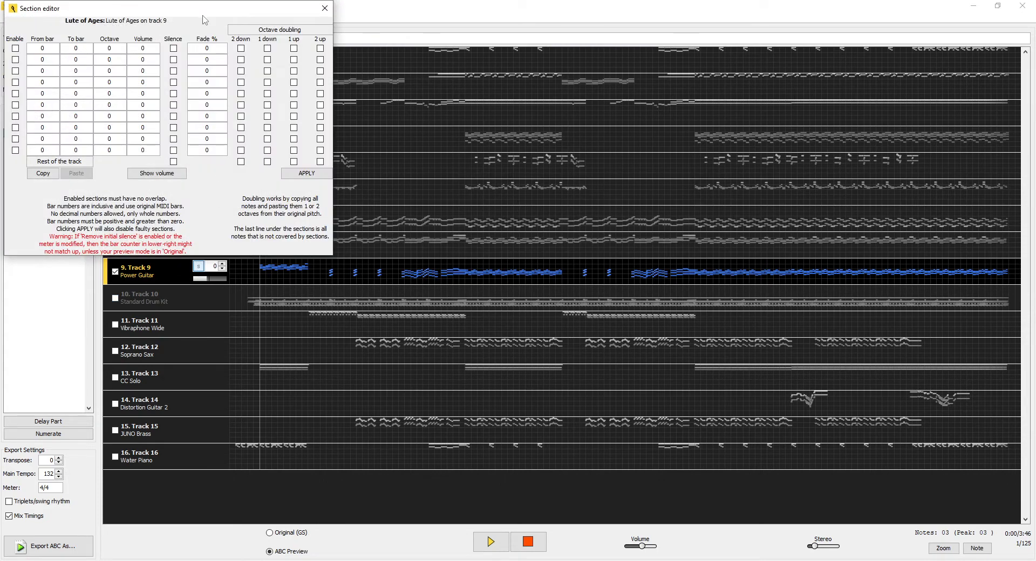
pyautogui.moveTo(204, 11); pyautogui.dragTo(787, 205)
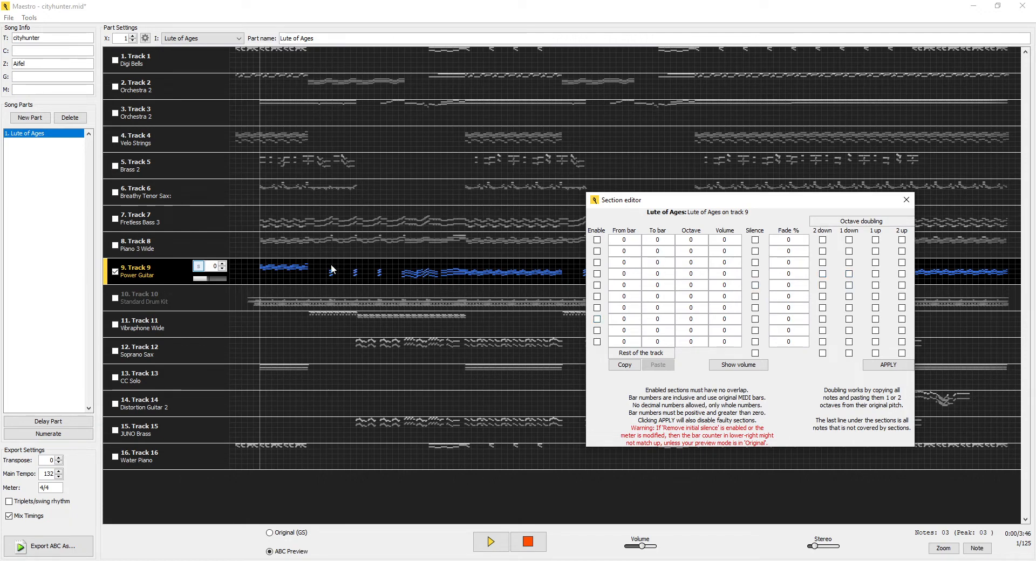
pyautogui.click(630, 264)
pyautogui.doubleClick(661, 262)
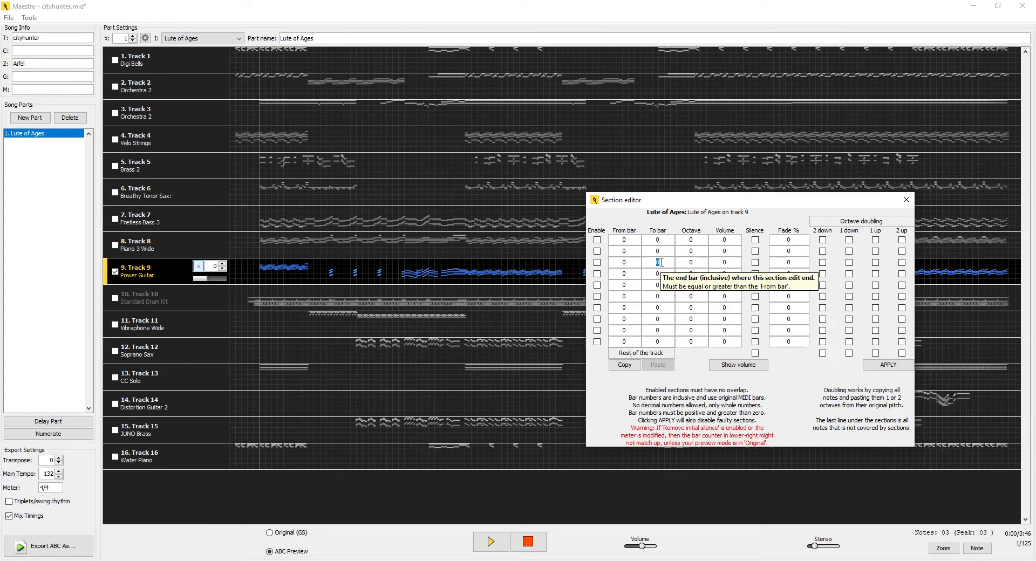
pyautogui.click(907, 200)
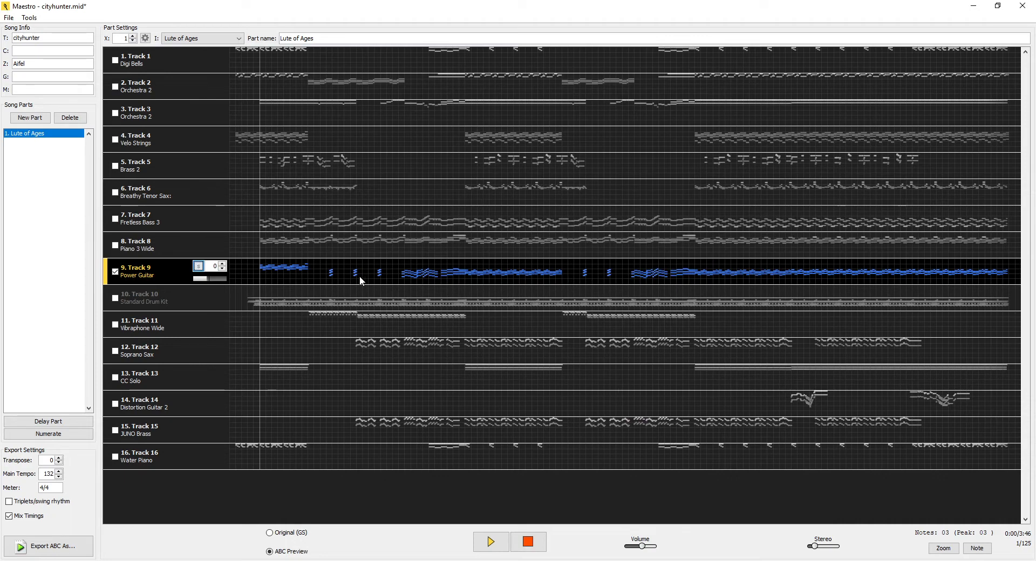
# Move the playback position to several points along the early part of Track 9 to read the matching bar numbers
pyautogui.click(326, 275)
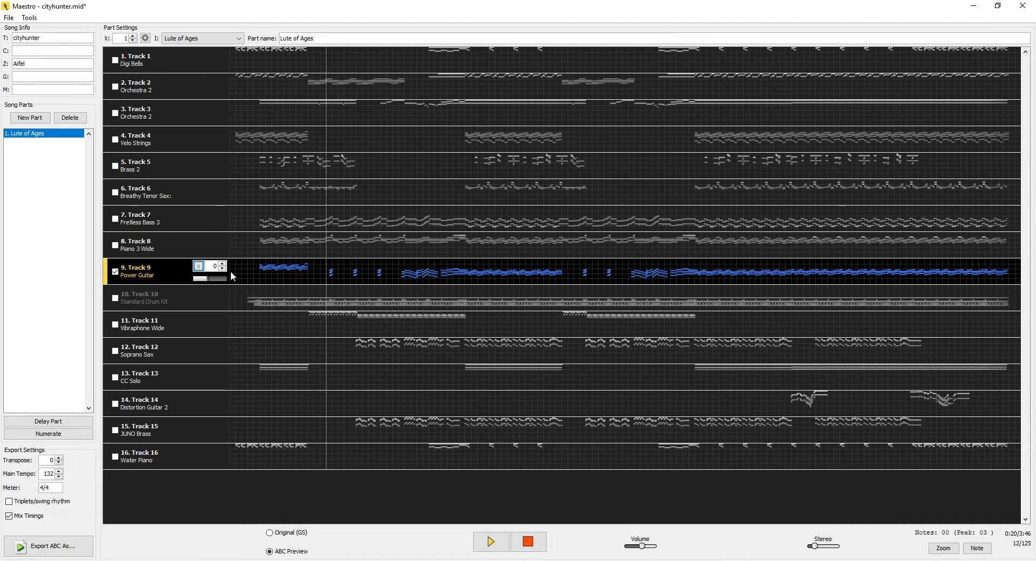
pyautogui.click(231, 271)
pyautogui.click(238, 271)
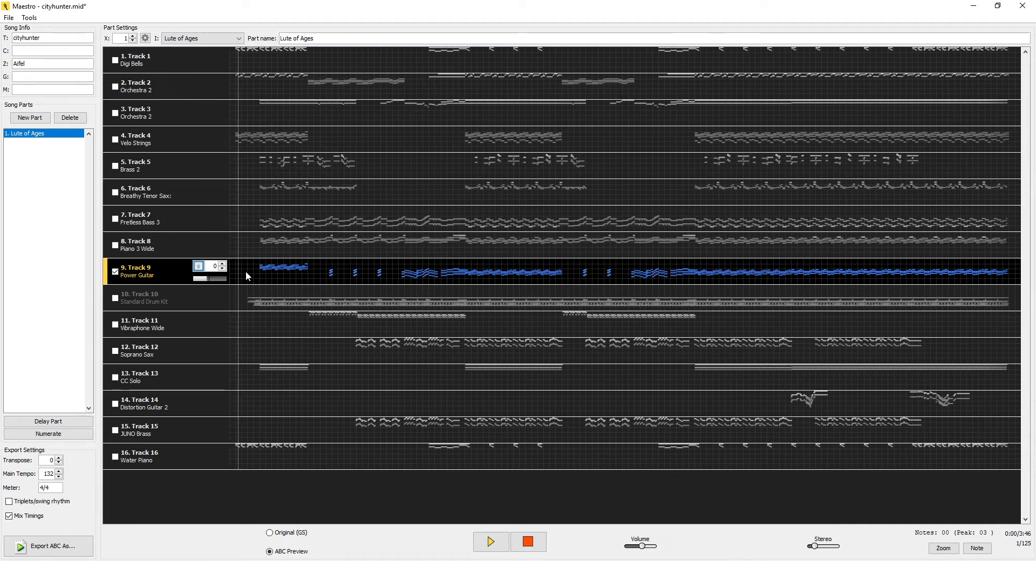
pyautogui.click(245, 271)
pyautogui.click(251, 271)
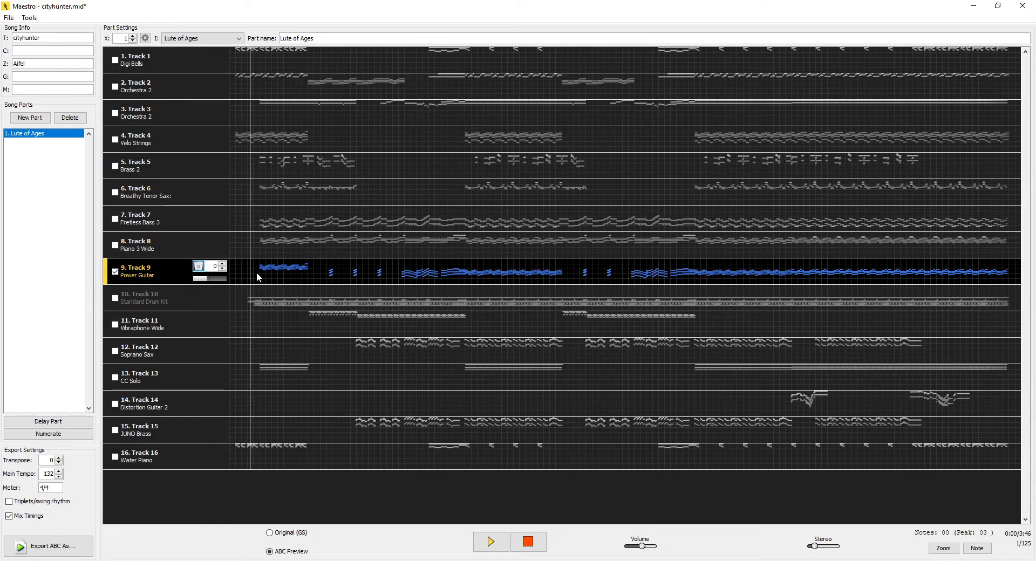
pyautogui.click(257, 272)
pyautogui.click(264, 274)
pyautogui.click(275, 277)
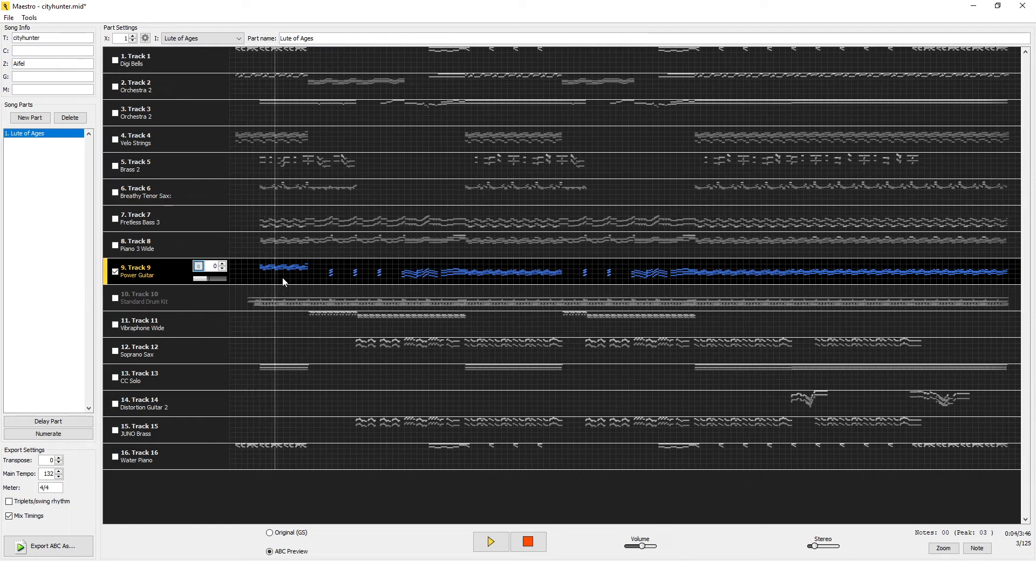
pyautogui.click(283, 277)
pyautogui.click(289, 277)
pyautogui.click(303, 278)
pyautogui.click(318, 277)
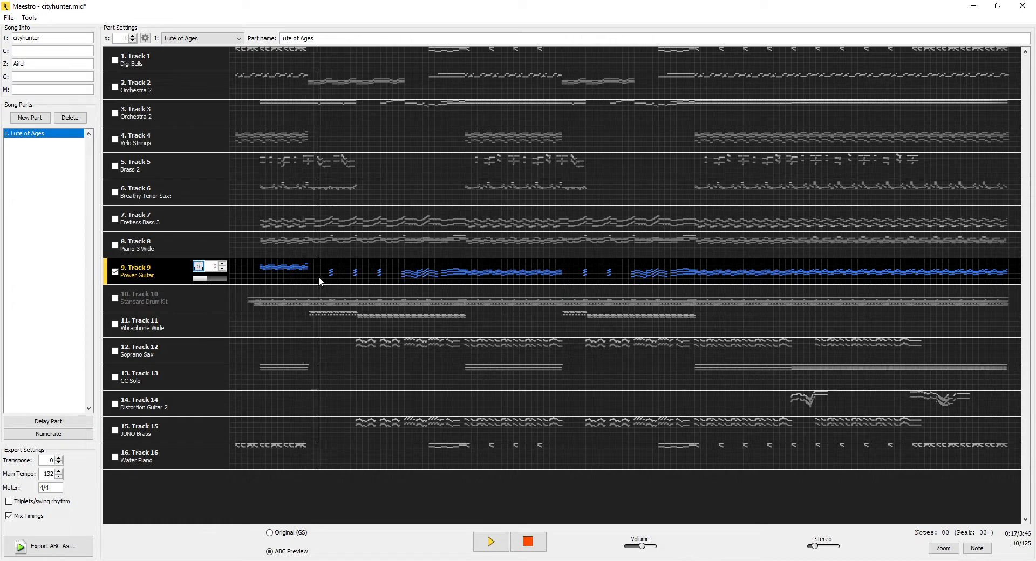
pyautogui.click(322, 276)
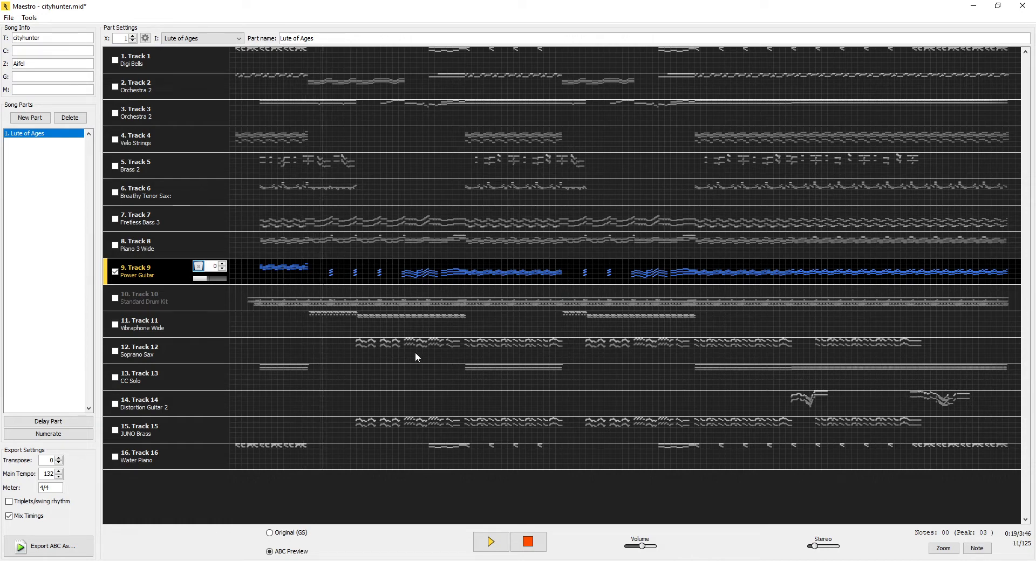
pyautogui.click(323, 279)
# Play the beginning of the song in ABC Preview, pause it, and place the playback position just before Track 9's first notes
pyautogui.click(528, 542)
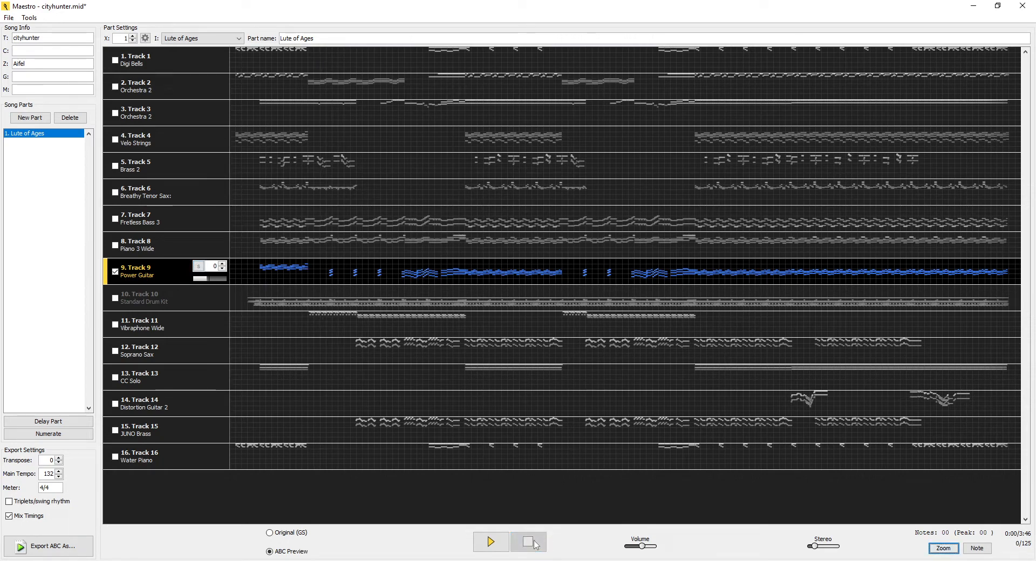
pyautogui.click(489, 543)
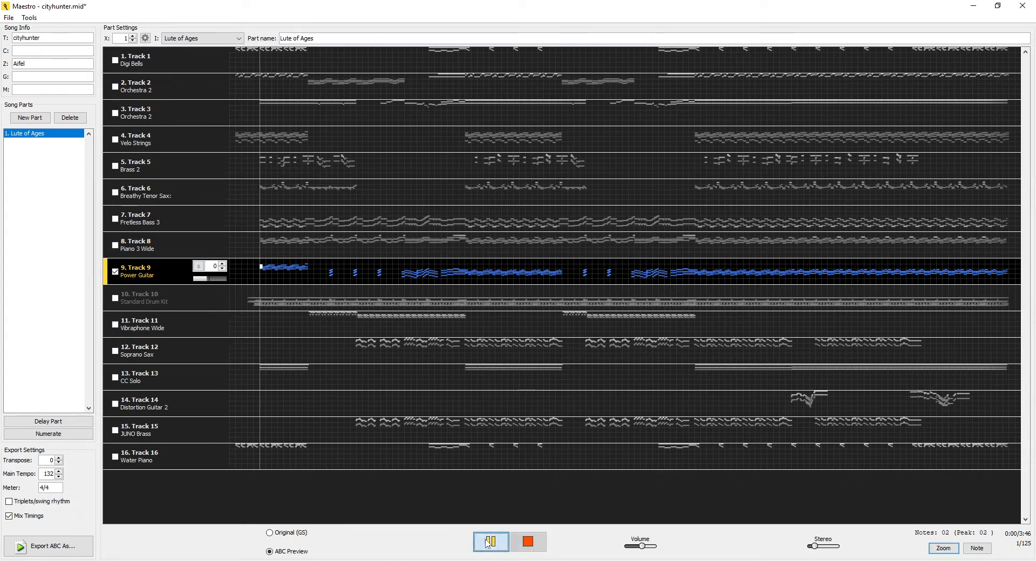
pyautogui.click(489, 542)
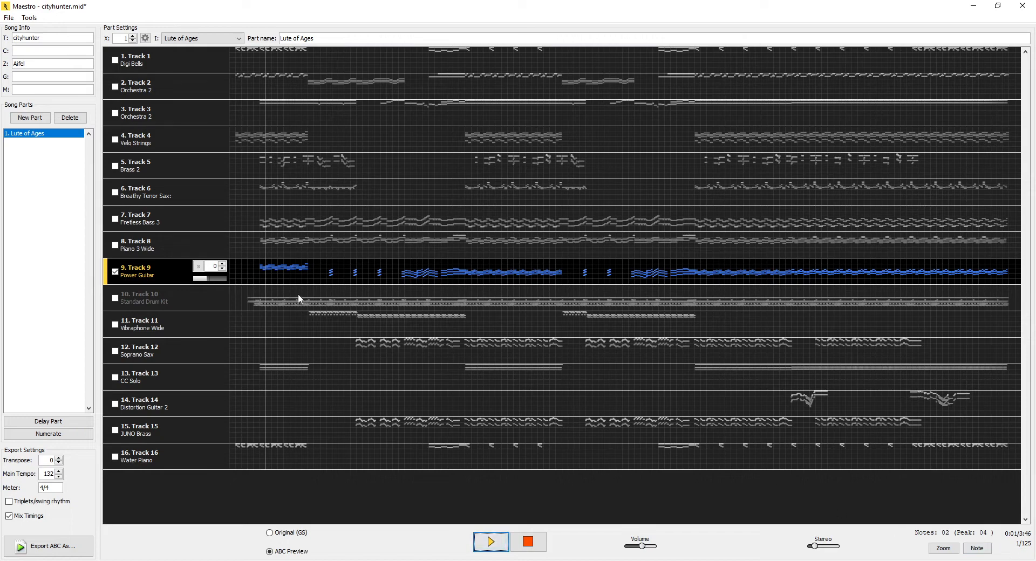
pyautogui.click(264, 270)
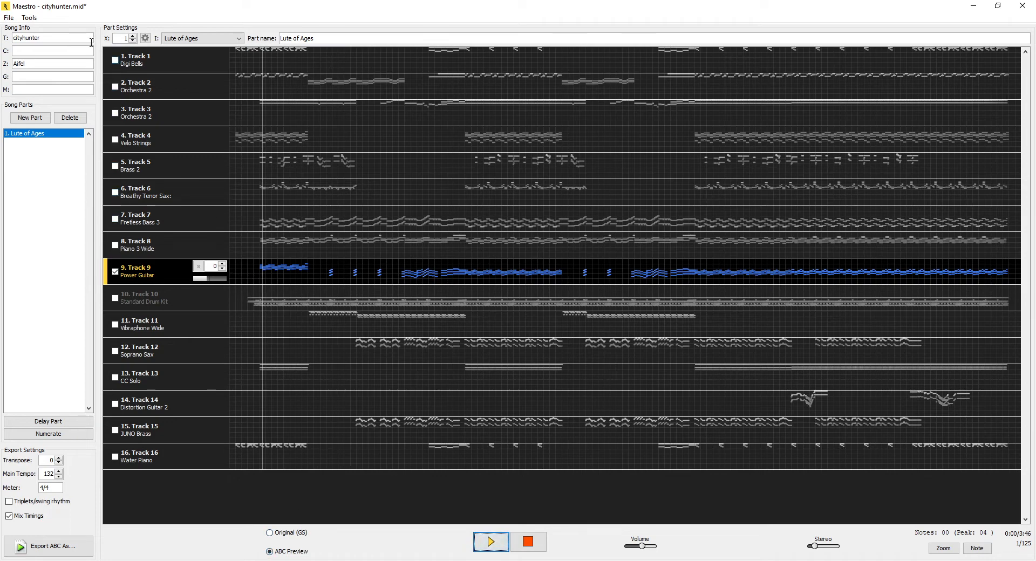
# Review the Save & Export option for removing silence from the start of the exported ABC, and keep it enabled
pyautogui.click(30, 17)
pyautogui.click(40, 35)
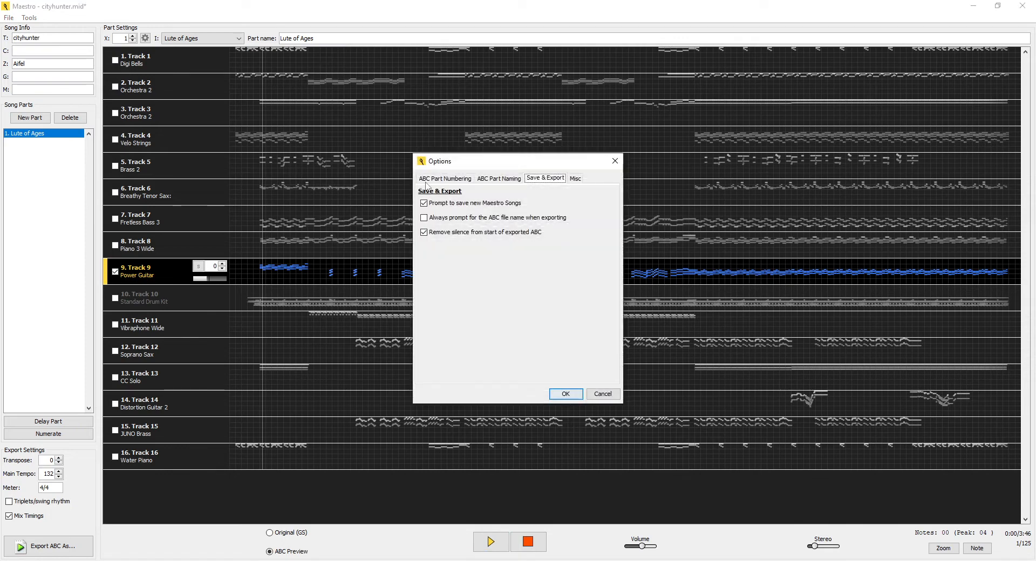
pyautogui.click(439, 235)
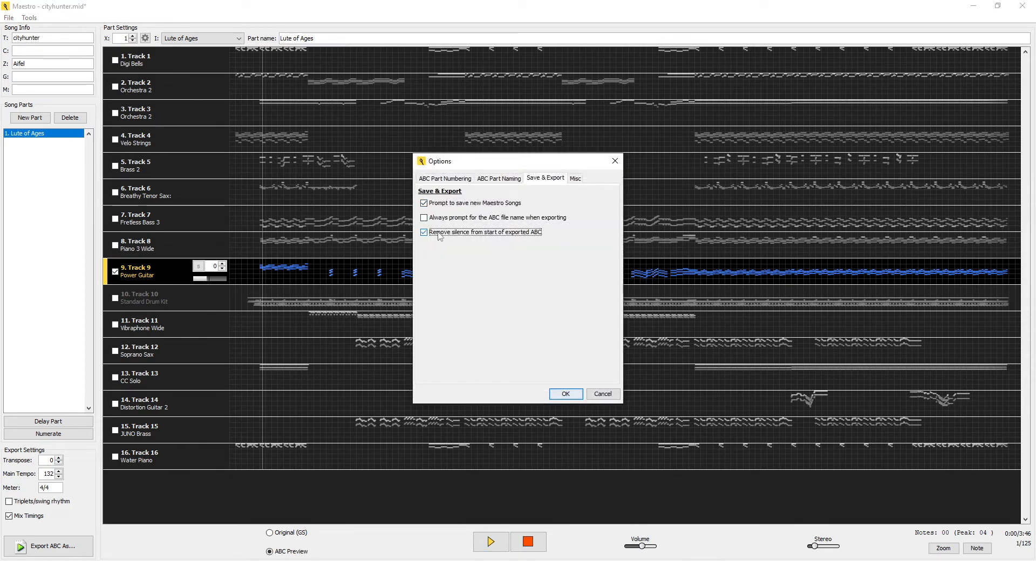
pyautogui.click(566, 394)
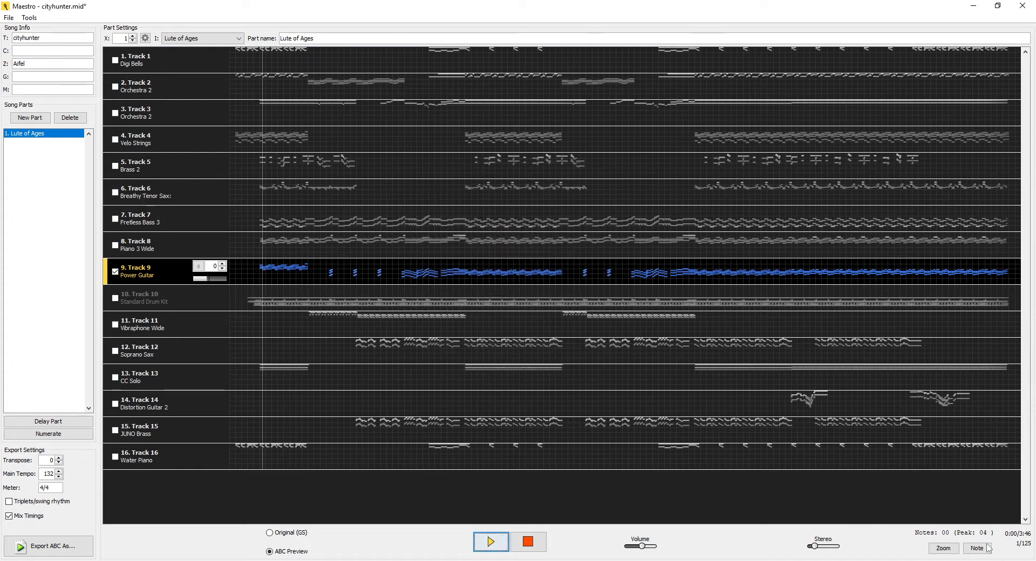
# Switch the preview to Original (GS) and locate the bars just before and after Track 9's three short isolated chords
pyautogui.click(282, 534)
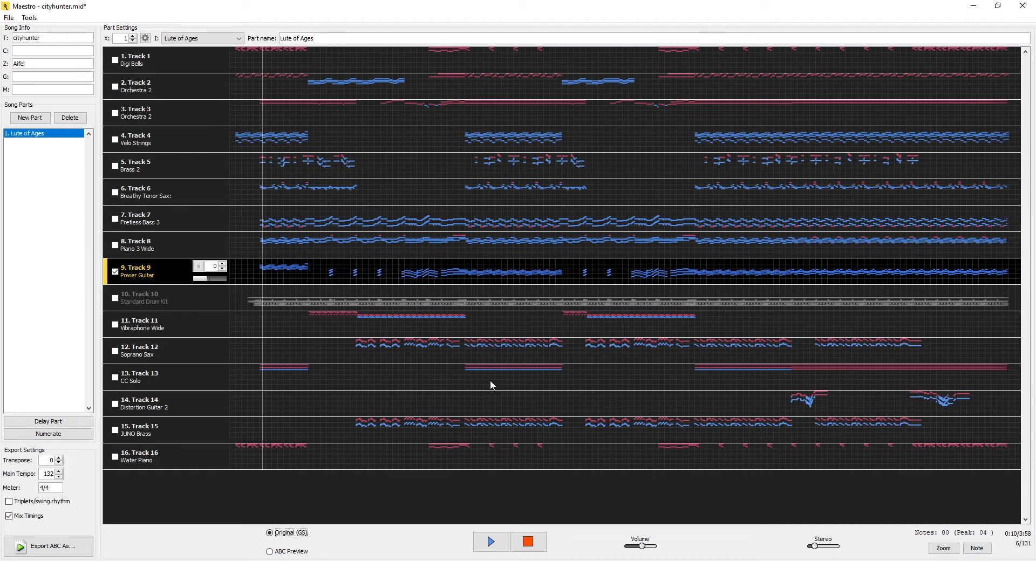
pyautogui.click(199, 267)
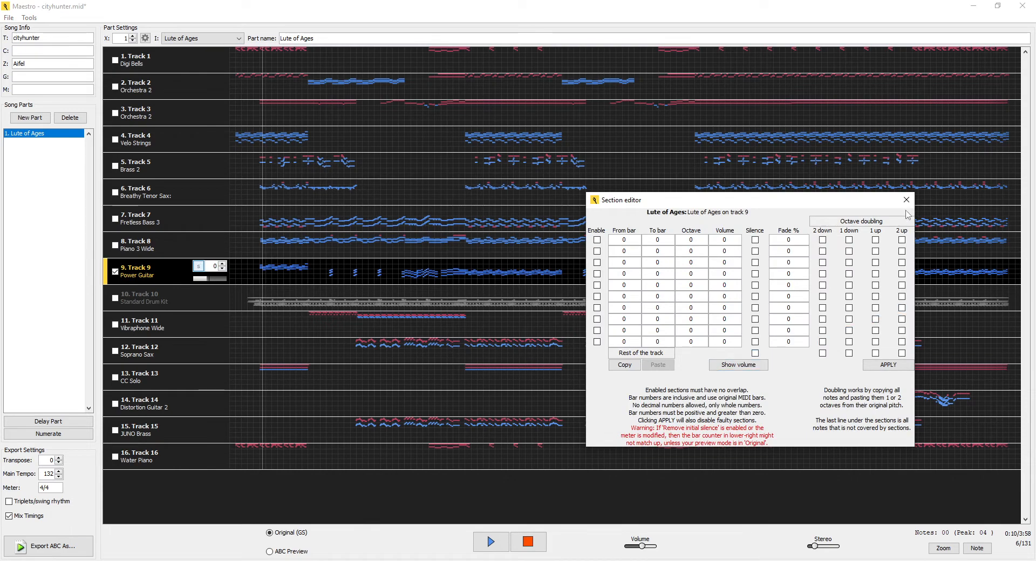
pyautogui.click(906, 200)
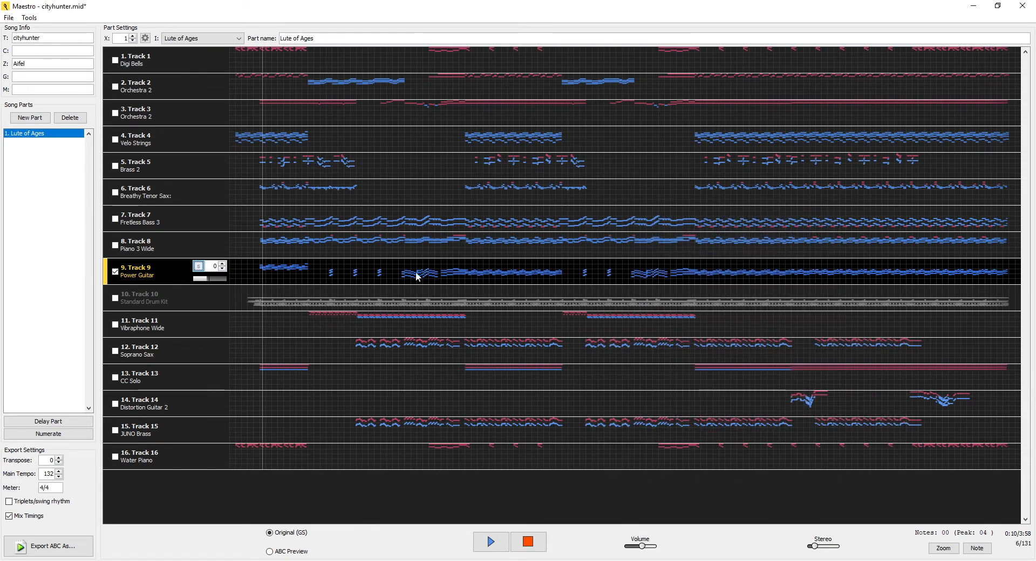
pyautogui.click(322, 274)
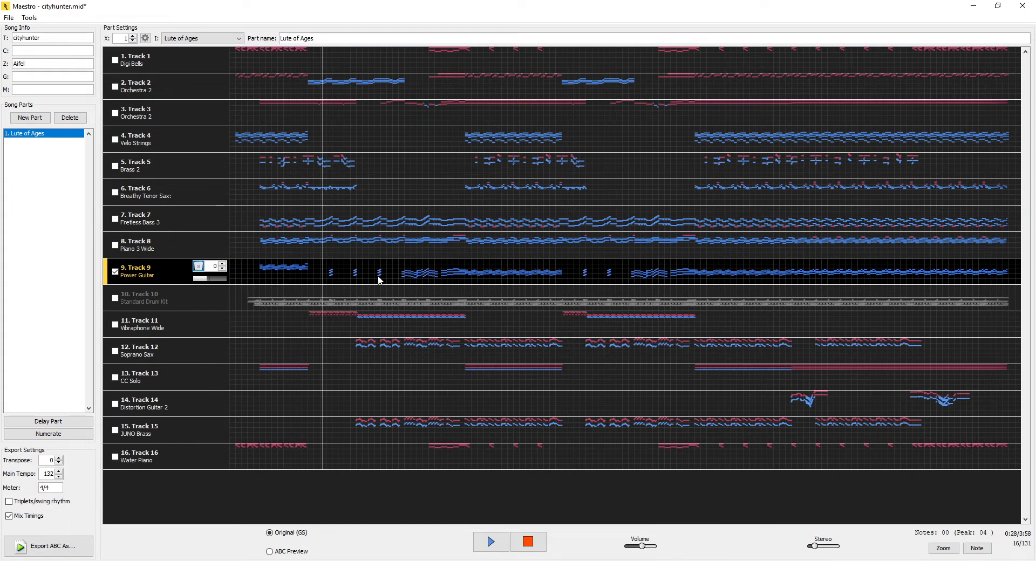
pyautogui.click(401, 277)
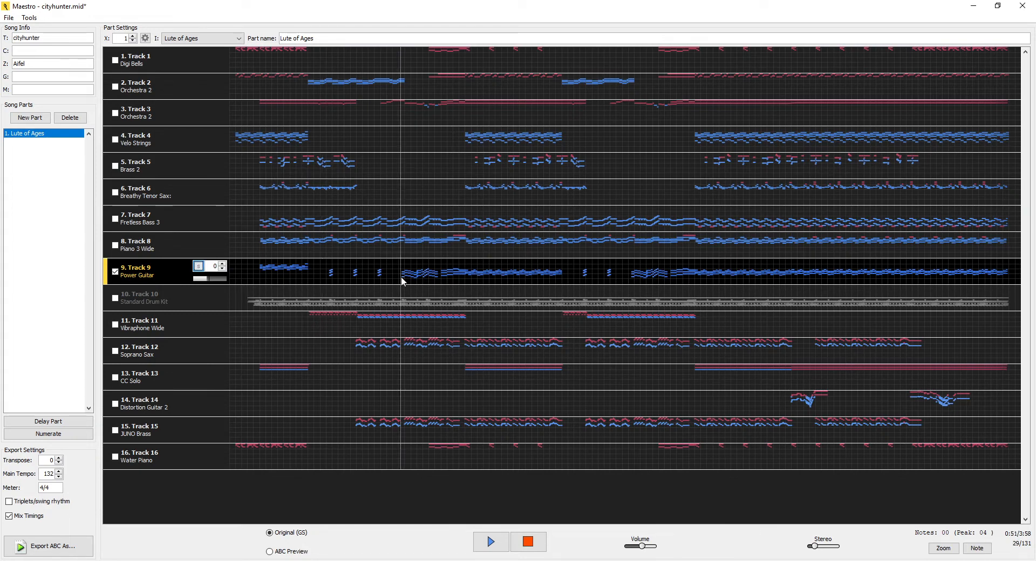
# Enable a section on Track 9 from bar 16 to bar 29 in the section editor's third row and apply it
pyautogui.click(198, 266)
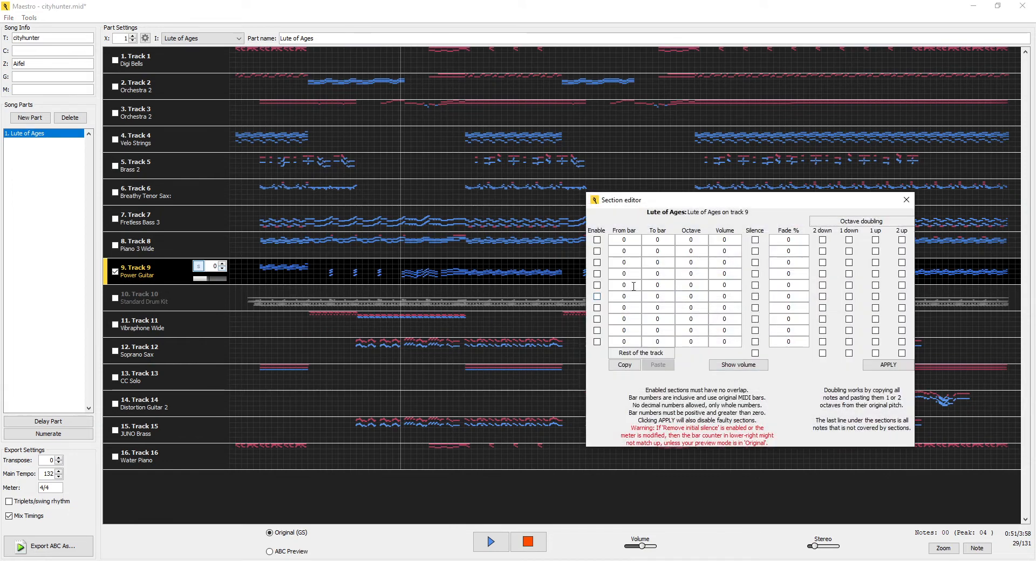
pyautogui.doubleClick(623, 264)
pyautogui.write('16')
pyautogui.doubleClick(656, 263)
pyautogui.write('29')
pyautogui.click(597, 263)
pyautogui.click(874, 367)
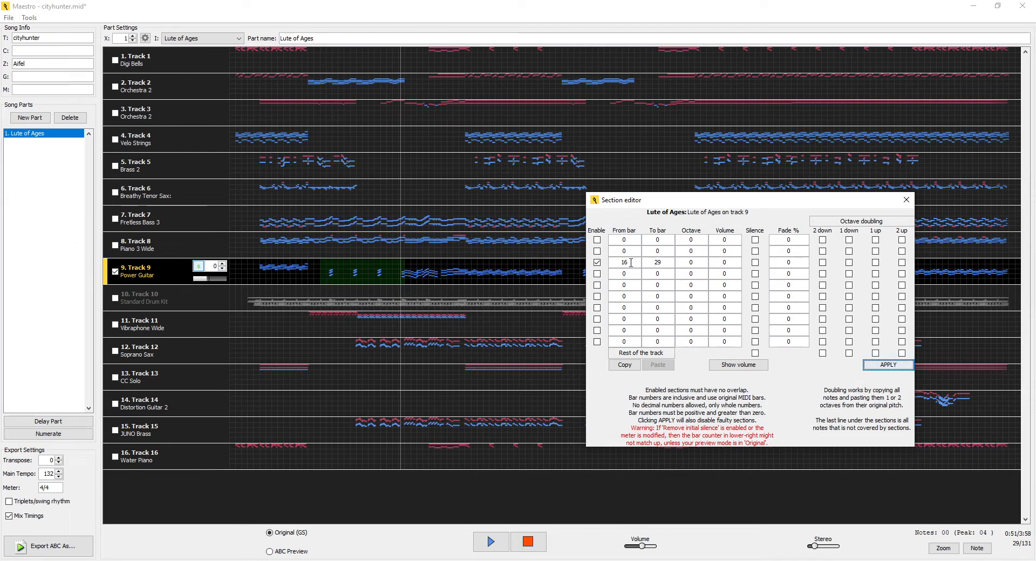
# Set the volume of the bar 16 to 29 section to -50, apply it, and check the track's volume display
pyautogui.moveTo(647, 263); pyautogui.dragTo(666, 263)
pyautogui.click(666, 263)
pyautogui.doubleClick(726, 263)
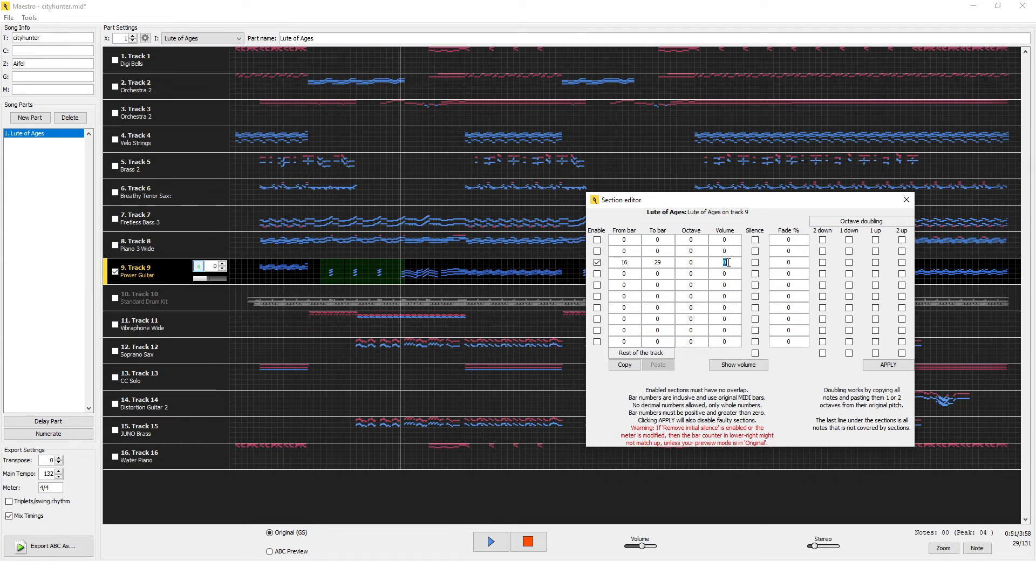
pyautogui.write('50')
pyautogui.press('Home')
pyautogui.write('-')
pyautogui.click(874, 367)
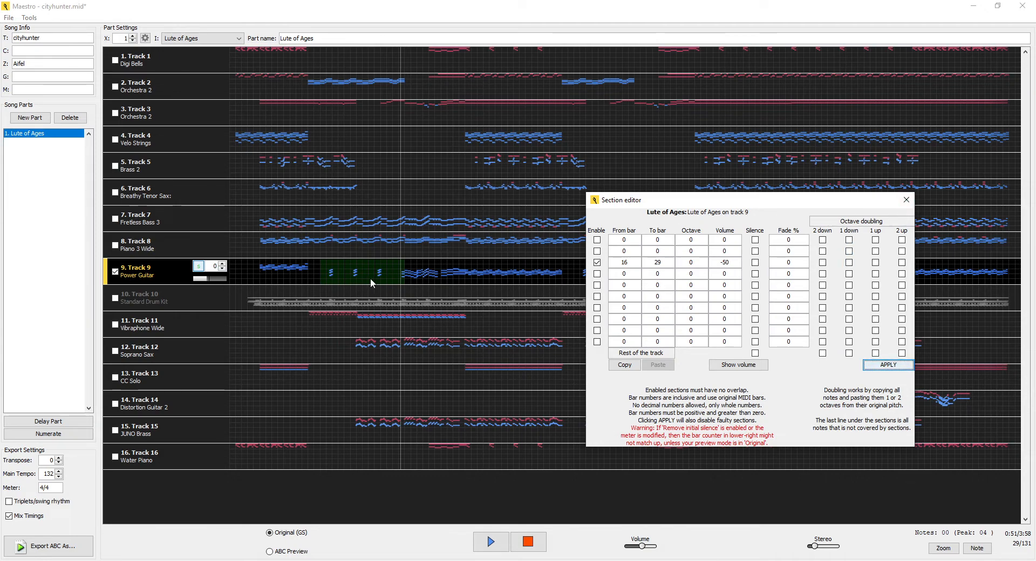
pyautogui.click(739, 367)
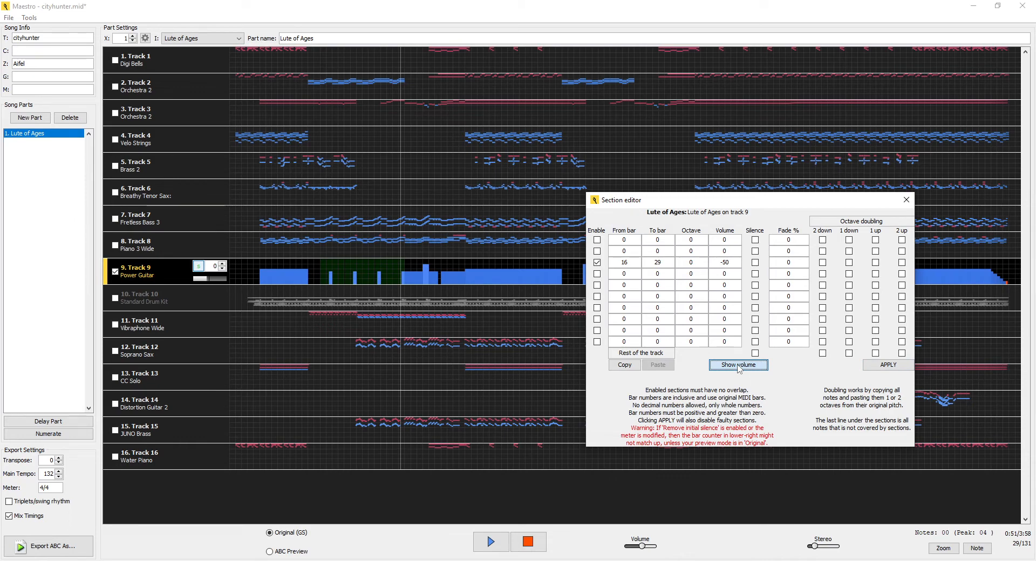
pyautogui.moveTo(738, 368); pyautogui.dragTo(739, 368)
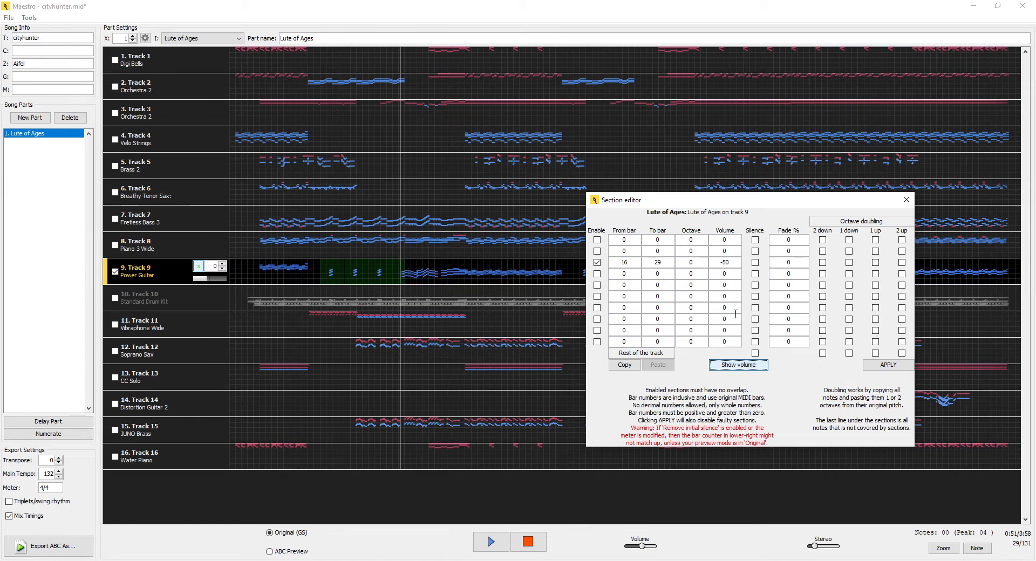
# Set the volume of the bar 16 to 29 section to -65, apply it, and check the track's volume display
pyautogui.doubleClick(727, 263)
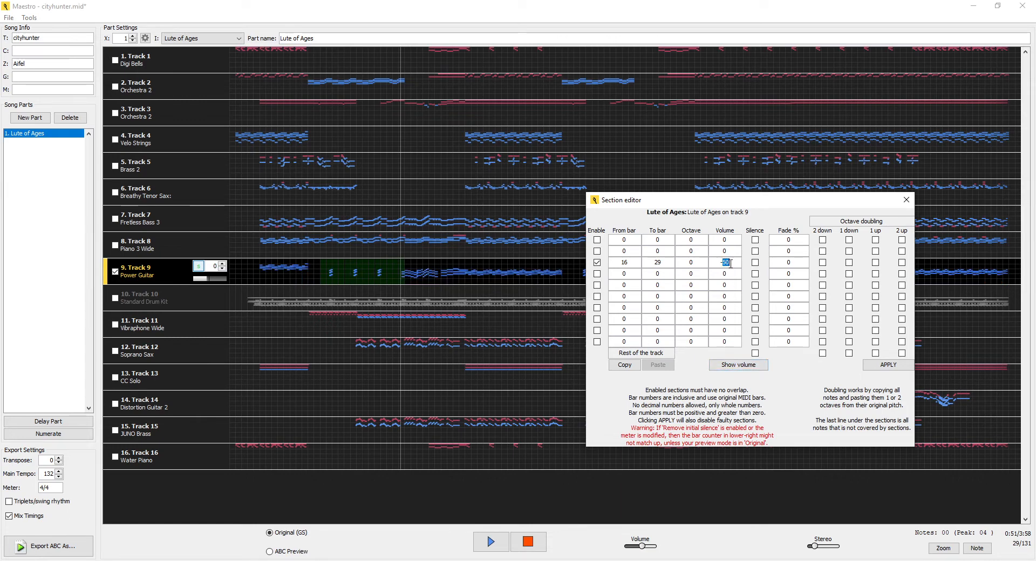
pyautogui.write('-65')
pyautogui.click(869, 370)
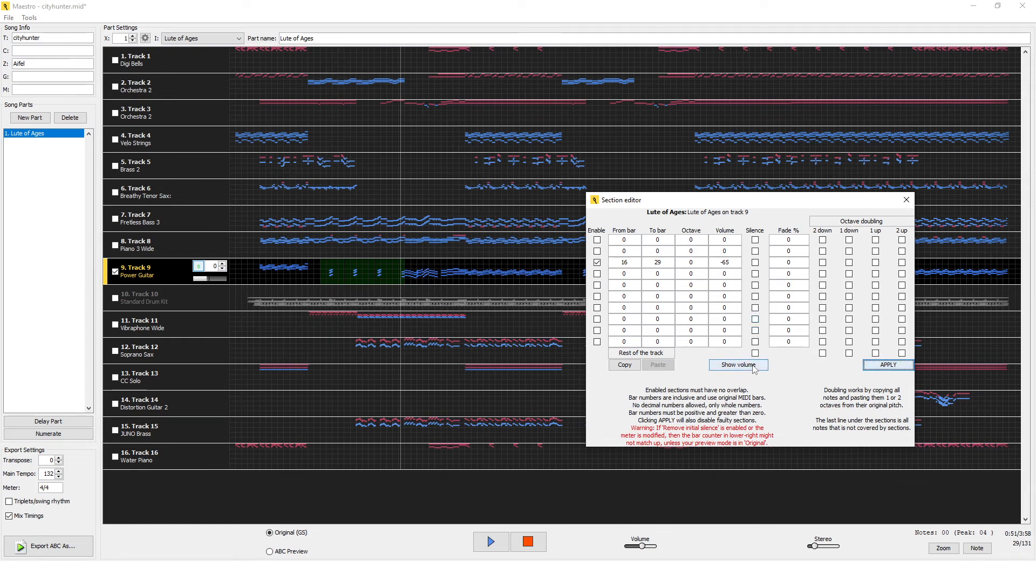
pyautogui.moveTo(755, 369); pyautogui.dragTo(754, 370)
# Set the volume of the bar 16 to 29 section to -80, apply it, and check the track's volume display
pyautogui.moveTo(724, 263); pyautogui.dragTo(730, 263)
pyautogui.write('80')
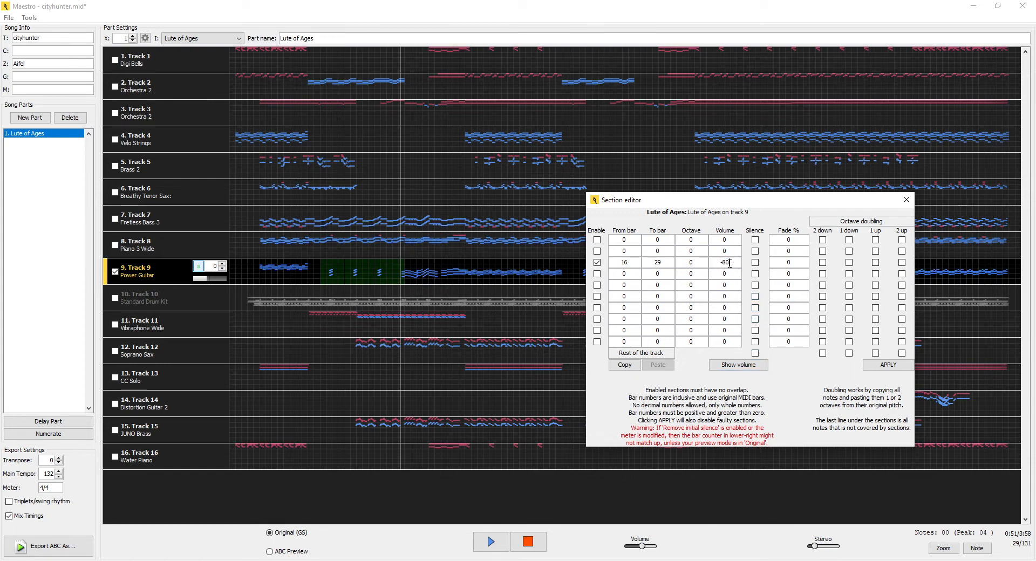
pyautogui.click(872, 366)
pyautogui.moveTo(749, 370); pyautogui.dragTo(749, 370)
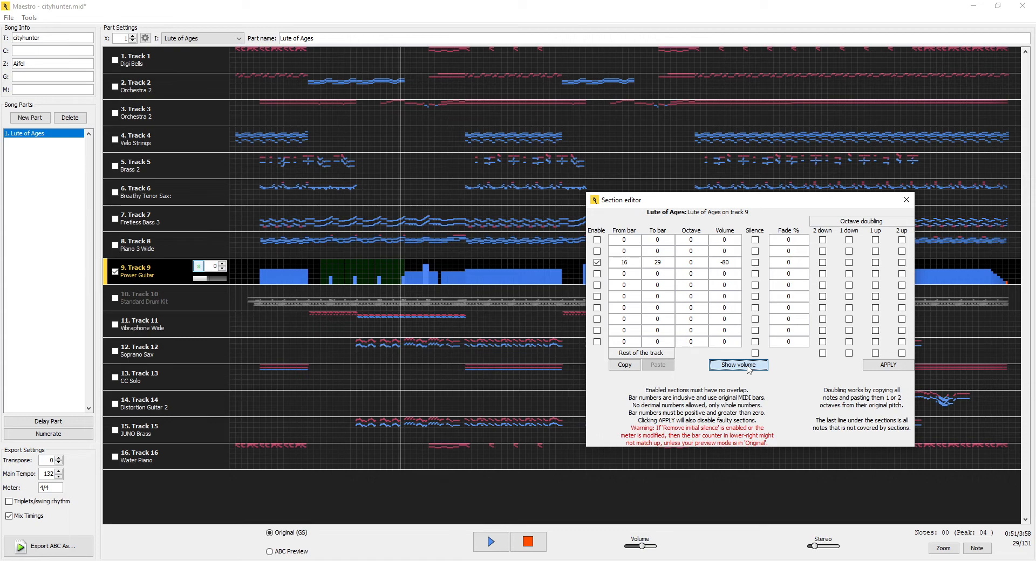
# Close the section editor and raise Track 9's overall volume slightly for the Lute of Ages part
pyautogui.click(749, 368)
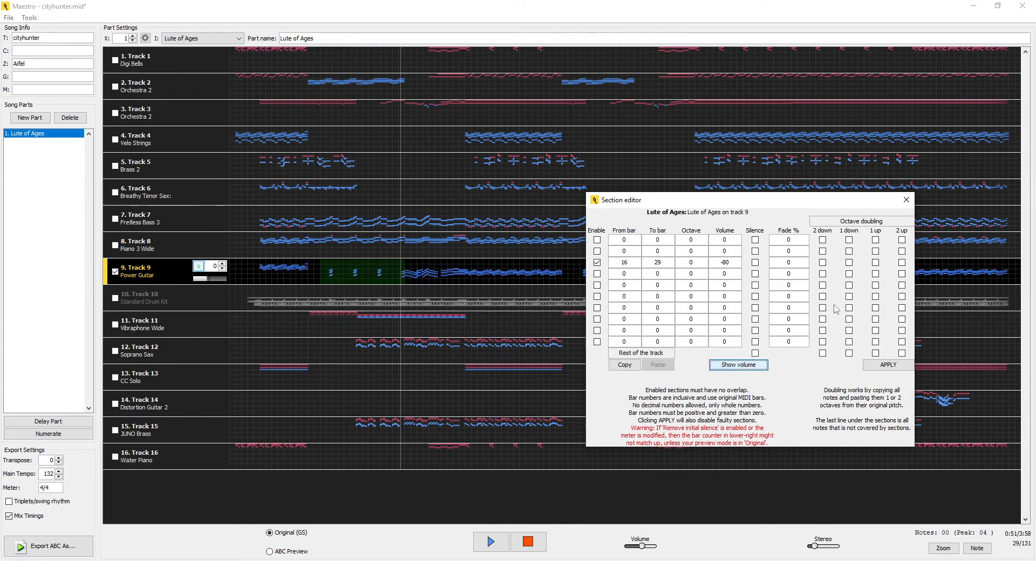
pyautogui.click(907, 200)
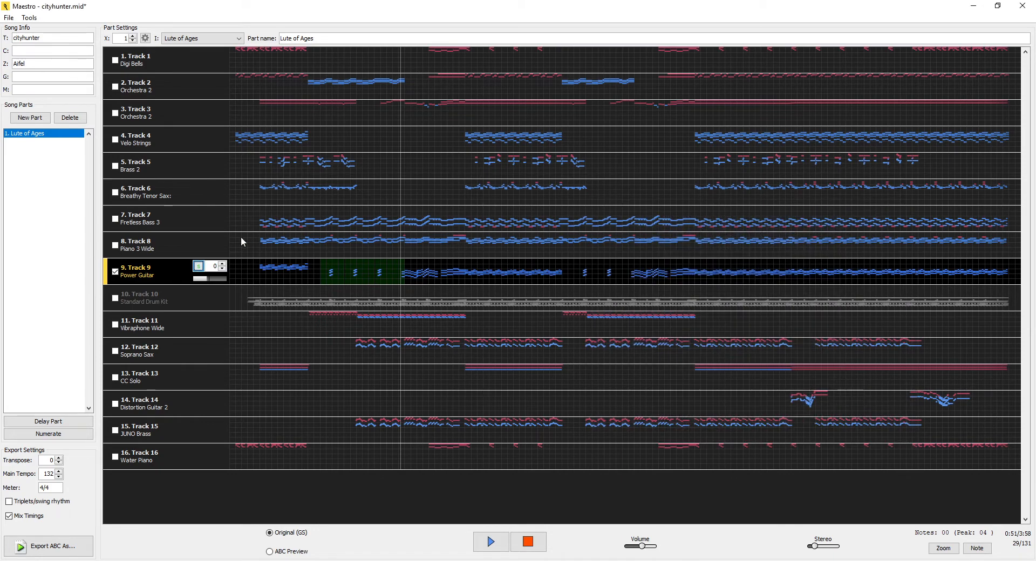
pyautogui.moveTo(208, 279); pyautogui.dragTo(211, 277)
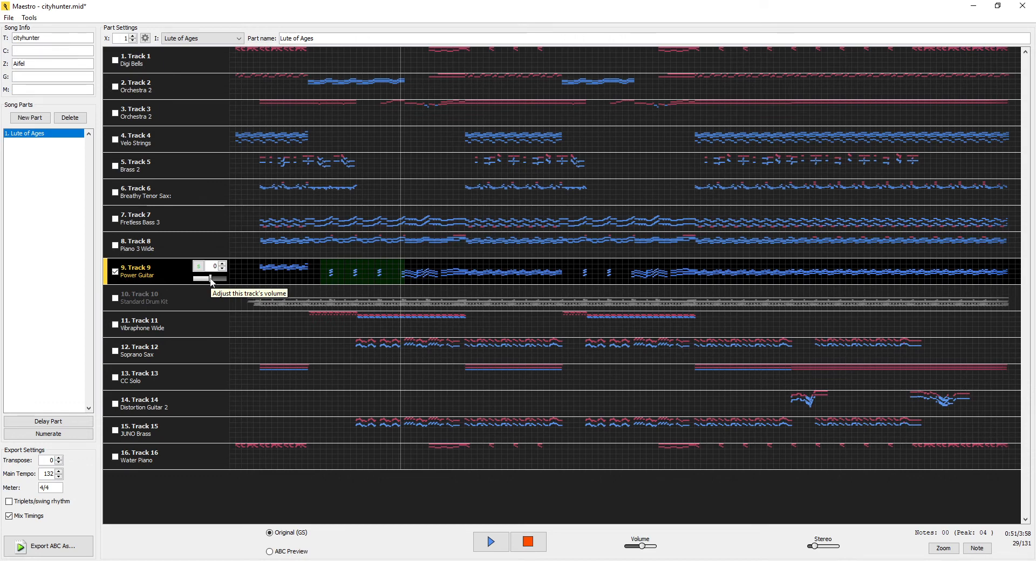
pyautogui.moveTo(211, 281); pyautogui.dragTo(212, 281)
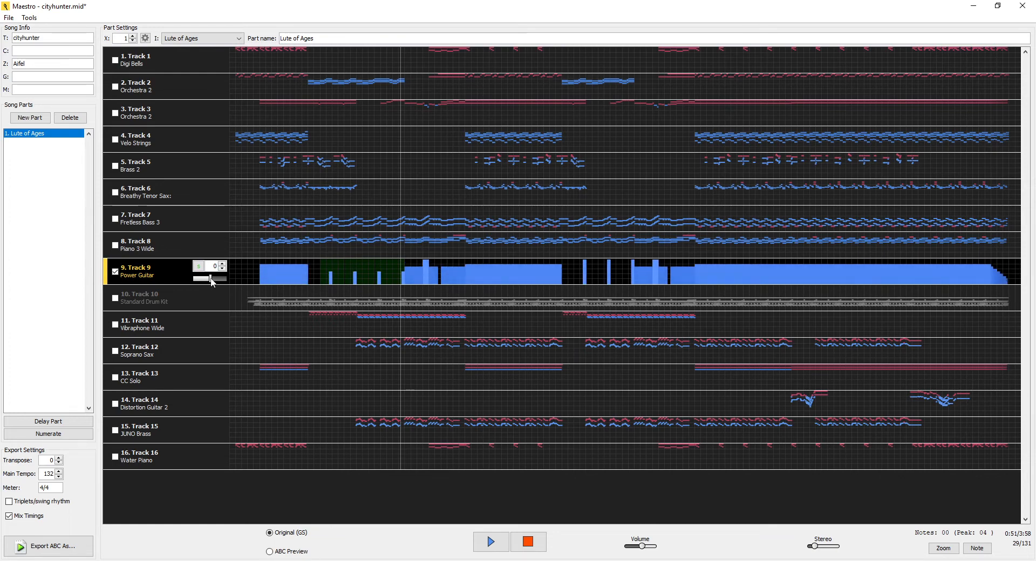
pyautogui.moveTo(211, 279); pyautogui.dragTo(215, 281)
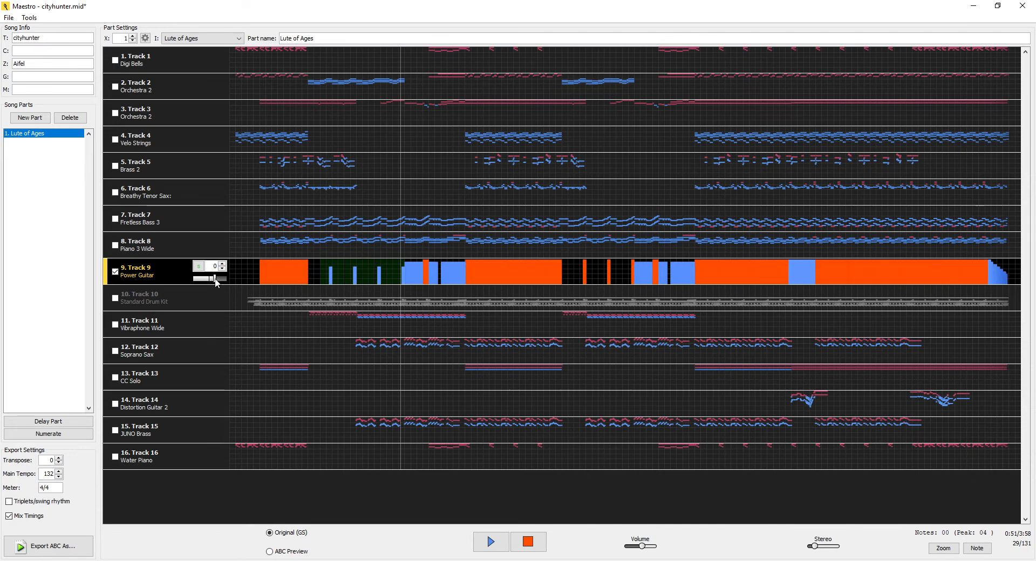
pyautogui.moveTo(215, 282)
pyautogui.mouseDown()
pyautogui.moveTo(197, 281)
pyautogui.moveTo(228, 279)
pyautogui.moveTo(194, 281)
pyautogui.moveTo(211, 284)
pyautogui.mouseUp()
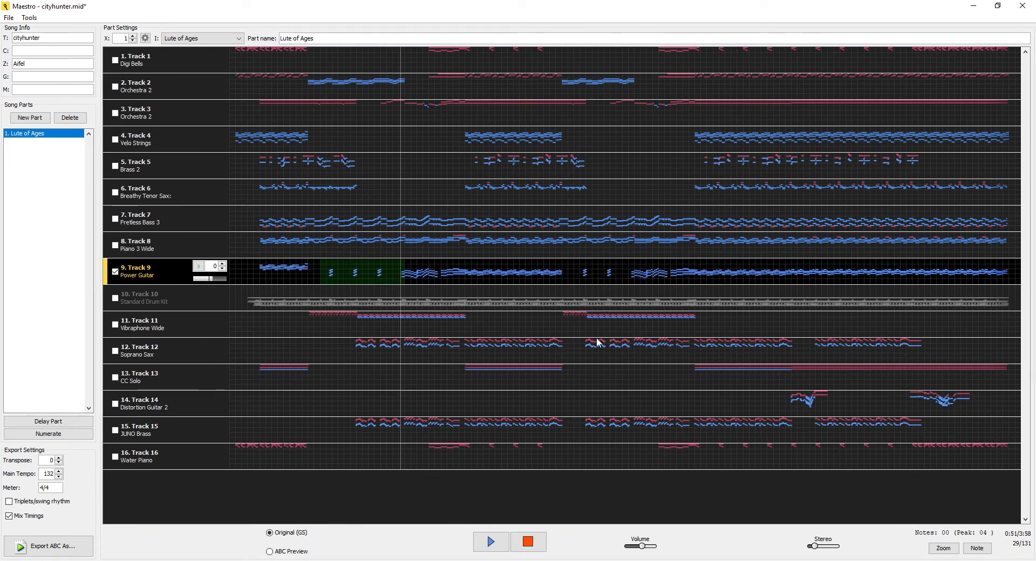
# Reopen the section editor for Track 9, check the track's volume display, and close the editor
pyautogui.click(198, 266)
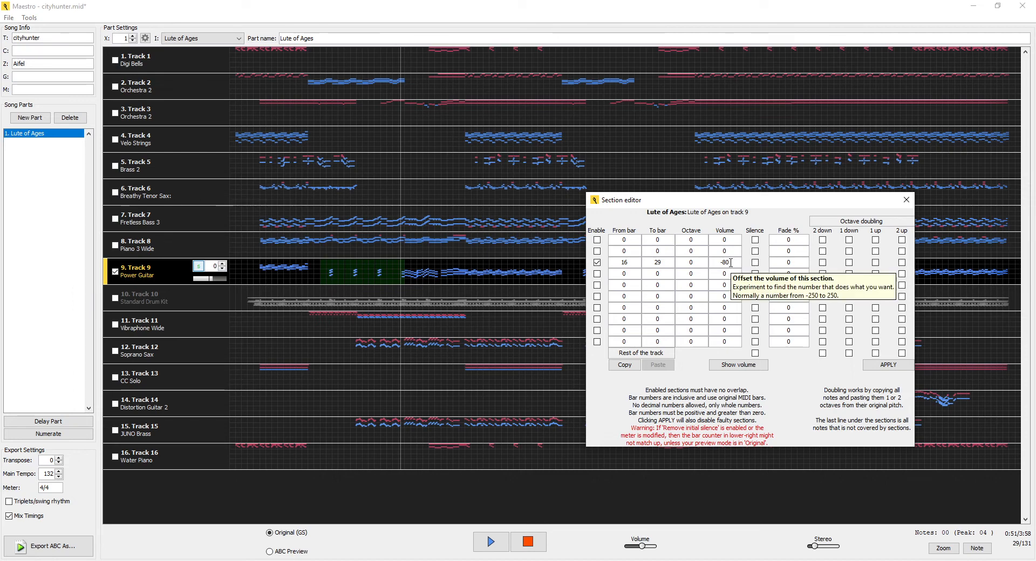
pyautogui.click(735, 366)
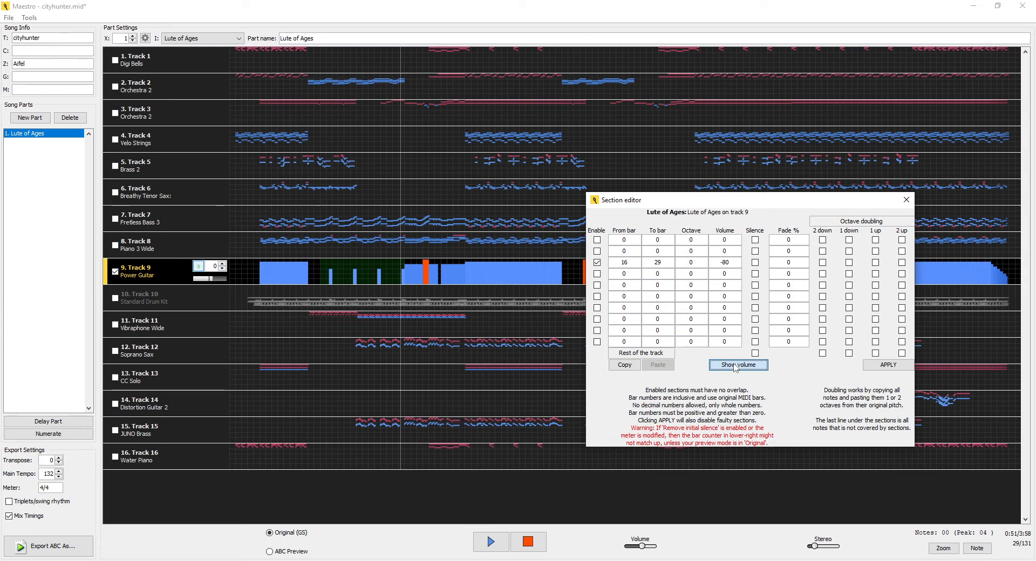
pyautogui.click(735, 366)
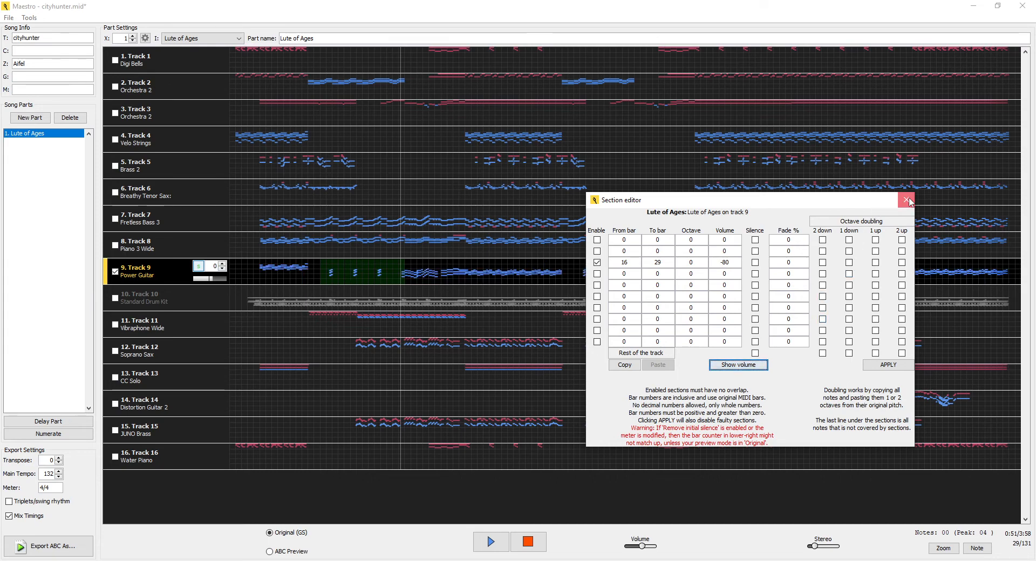
pyautogui.click(907, 200)
# Add a new Basic Harp part with Track 9 assigned to it and check that track's volume
pyautogui.click(30, 118)
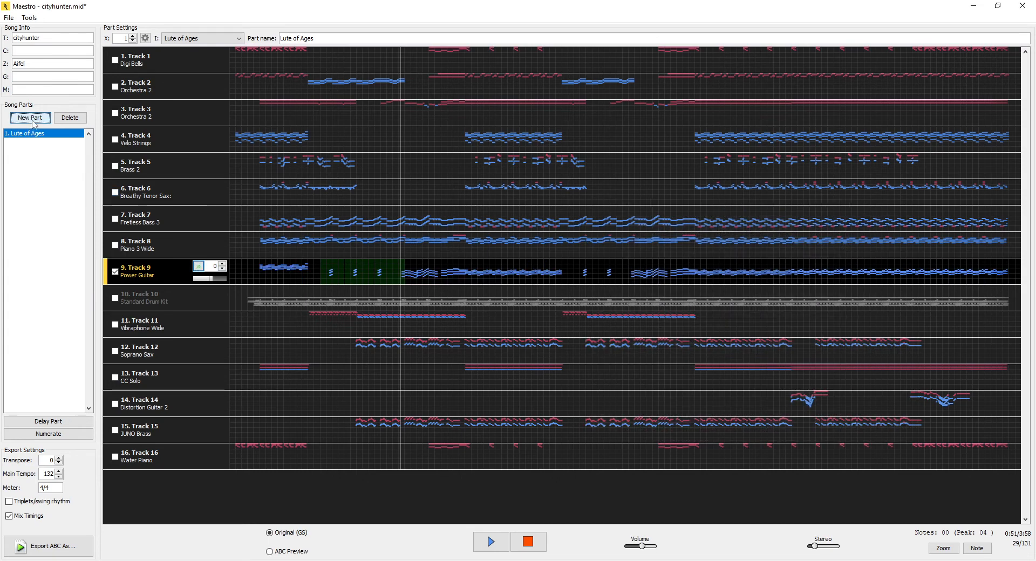
pyautogui.click(200, 39)
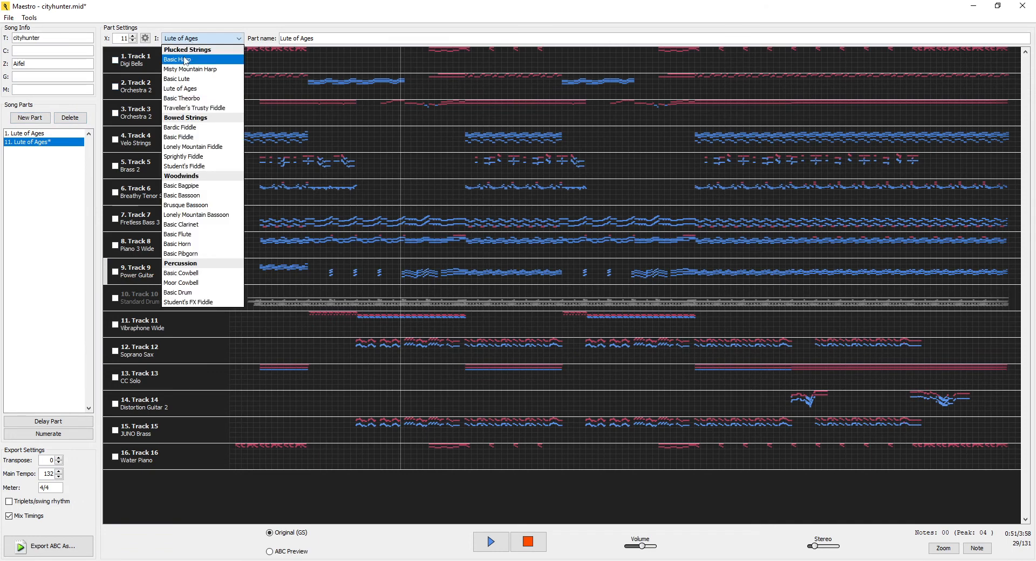
pyautogui.click(184, 56)
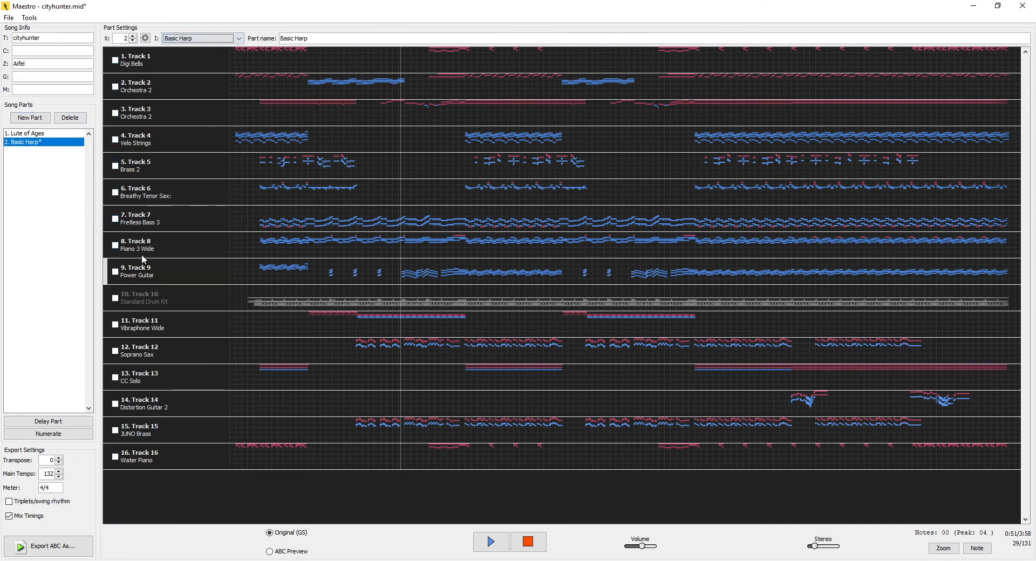
pyautogui.click(116, 272)
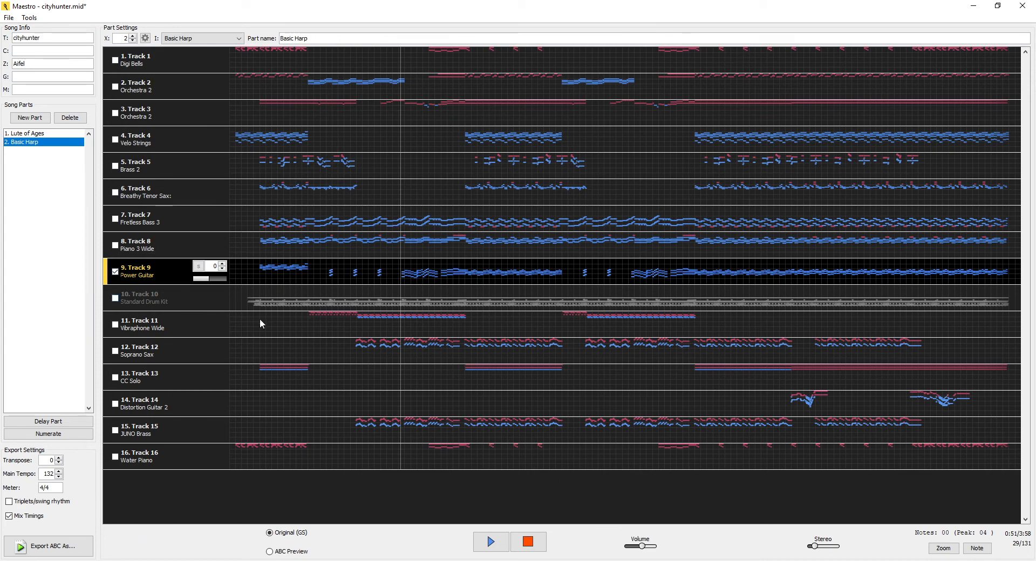
pyautogui.click(209, 280)
pyautogui.moveTo(209, 279); pyautogui.dragTo(210, 279)
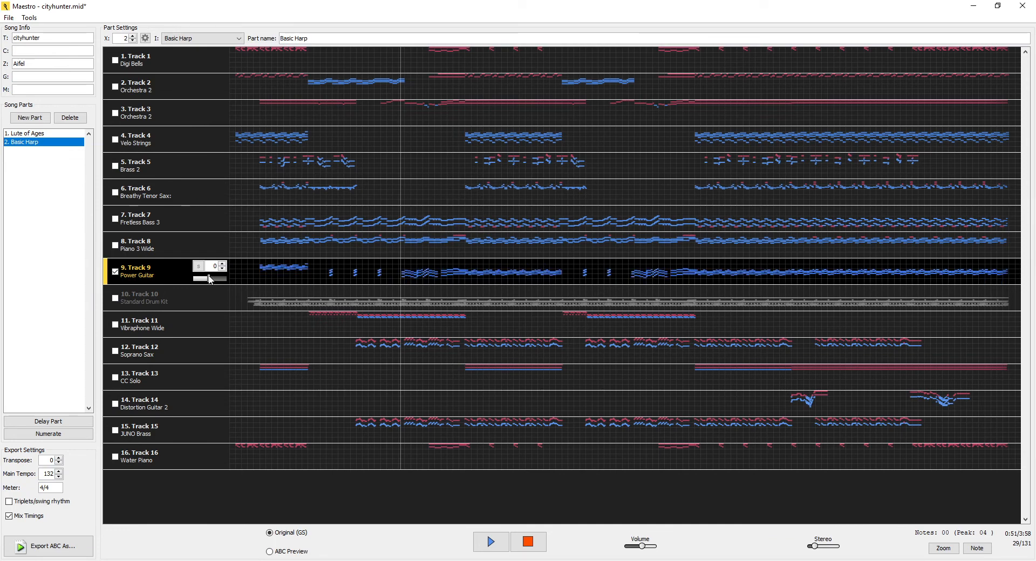
# Compare the Track 9 section marking between the Lute of Ages and Basic Harp parts by switching between them
pyautogui.click(53, 136)
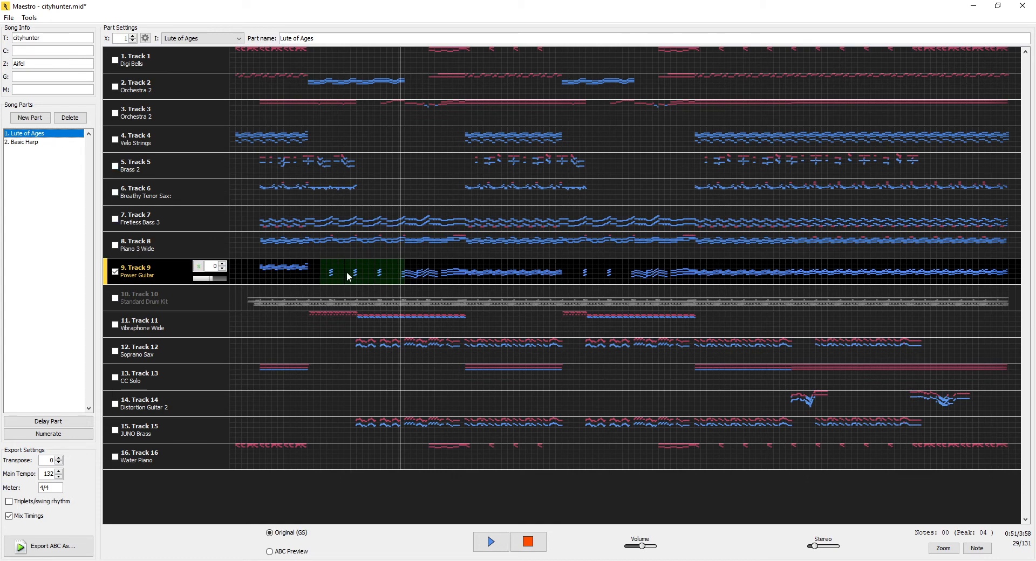
pyautogui.click(39, 143)
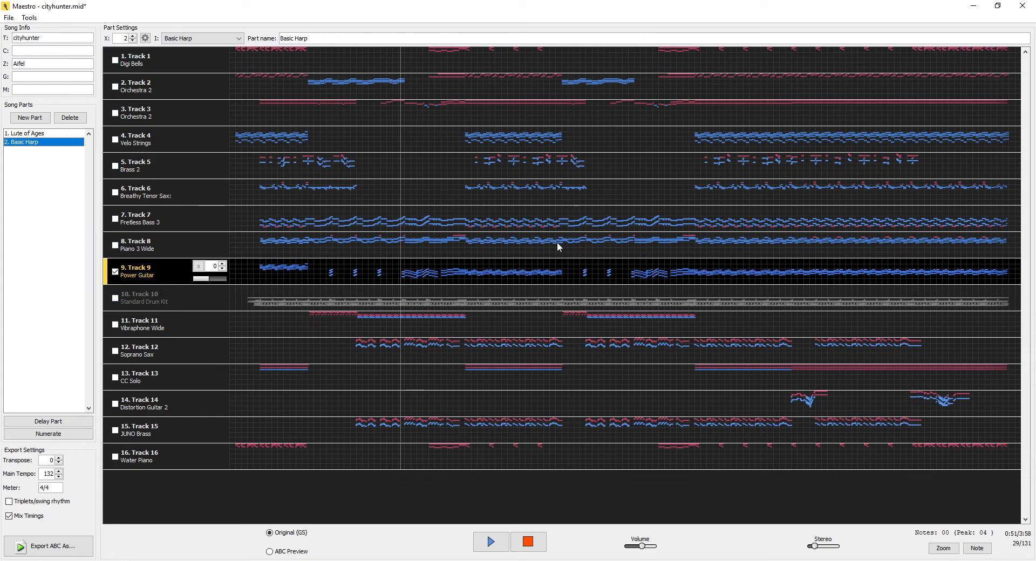
pyautogui.click(51, 136)
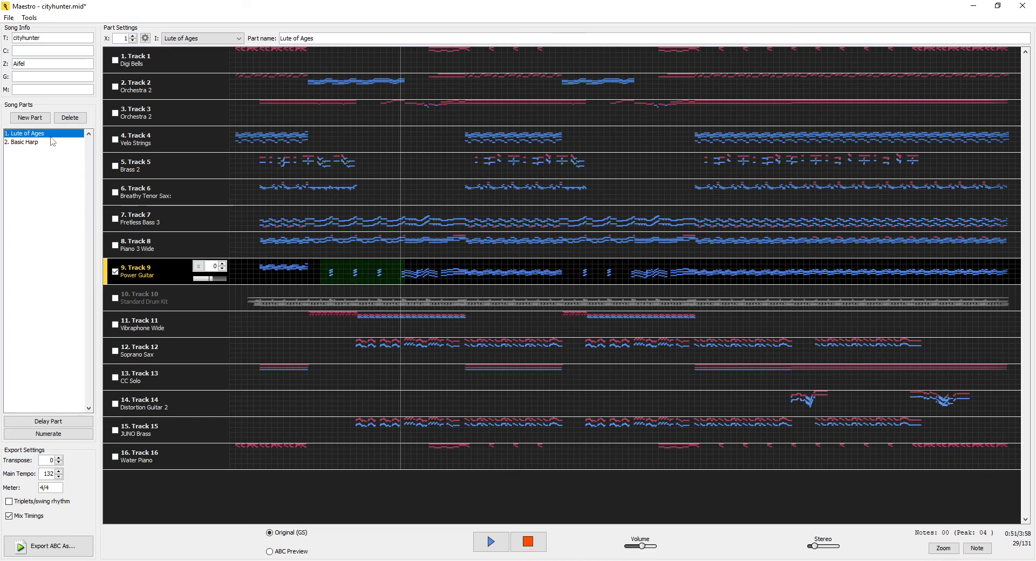
pyautogui.click(52, 142)
pyautogui.click(51, 135)
pyautogui.click(54, 142)
pyautogui.click(53, 135)
pyautogui.click(54, 142)
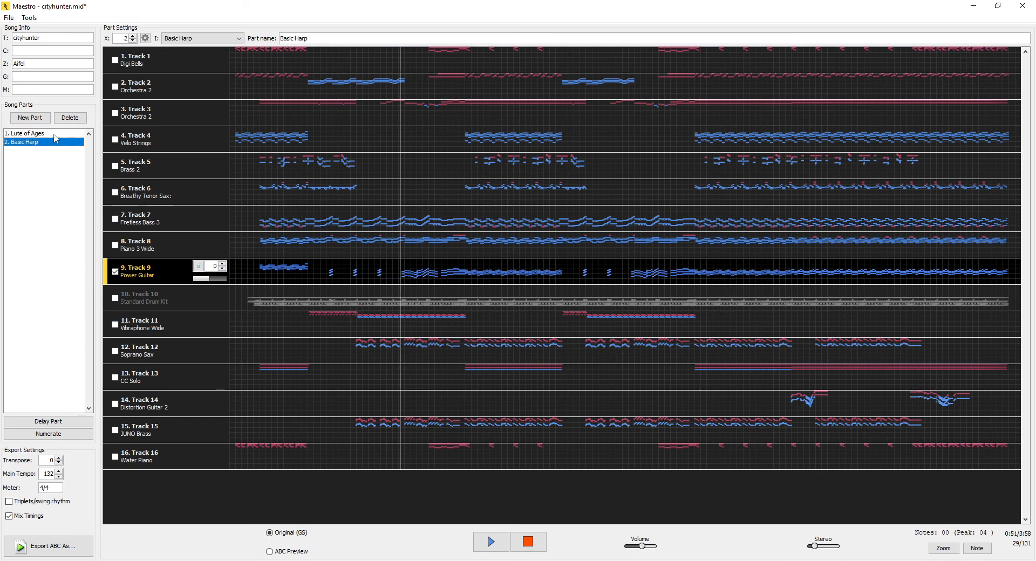
pyautogui.click(53, 135)
pyautogui.click(53, 142)
pyautogui.click(53, 135)
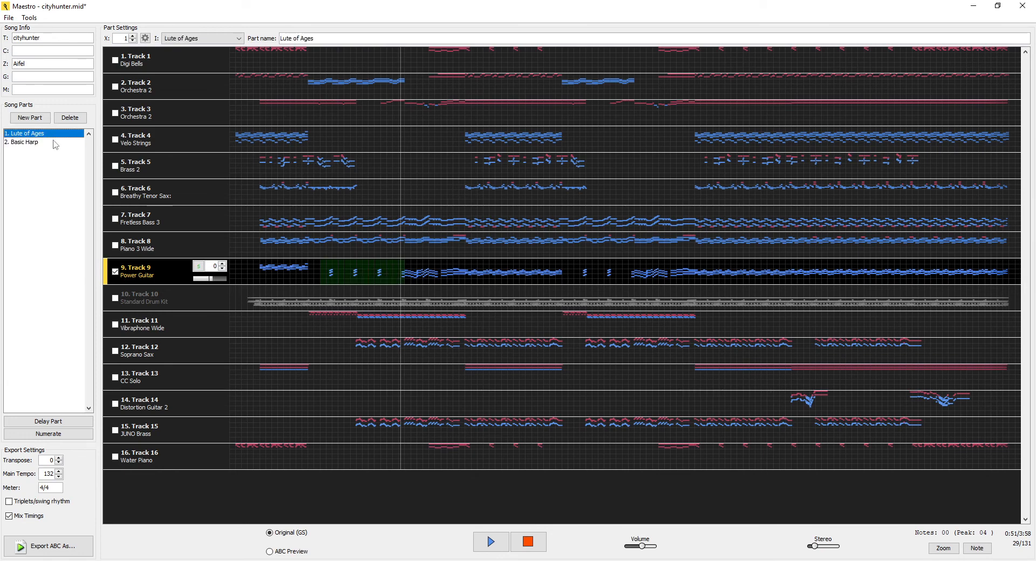
pyautogui.click(54, 142)
# Review the section settings for the Lute of Ages part's Track 9 and close the section editor
pyautogui.click(199, 266)
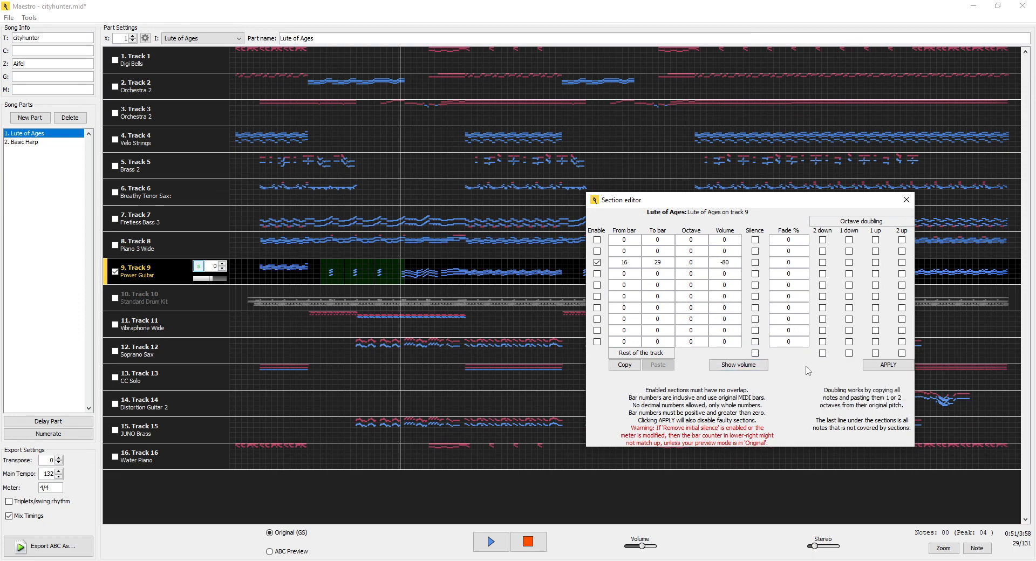
pyautogui.click(908, 201)
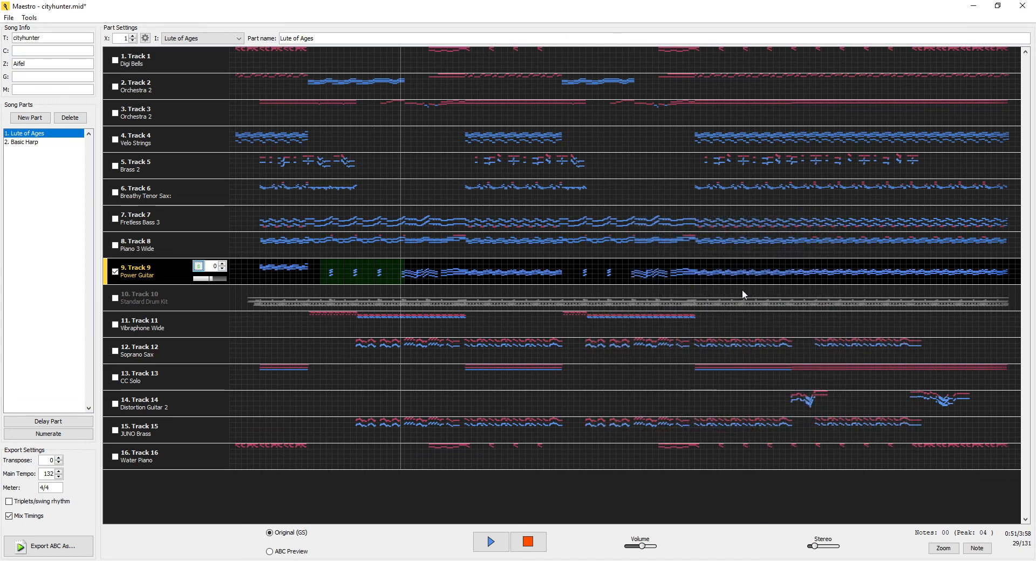